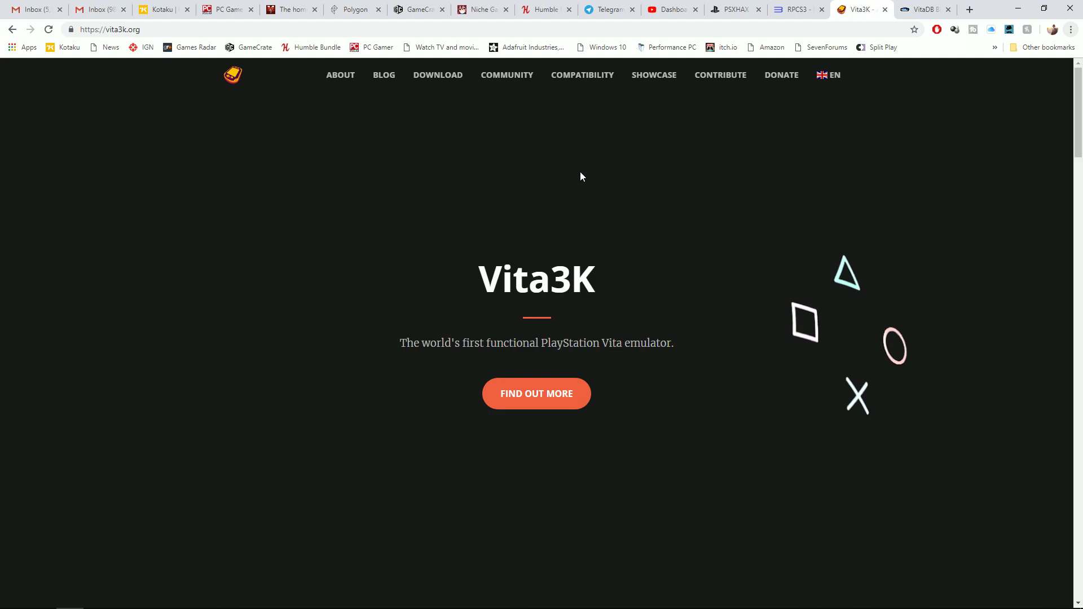
Switch from the Vita3K website to the VitaDB page.
{"action": "key", "text": "ctrl+Tab"}
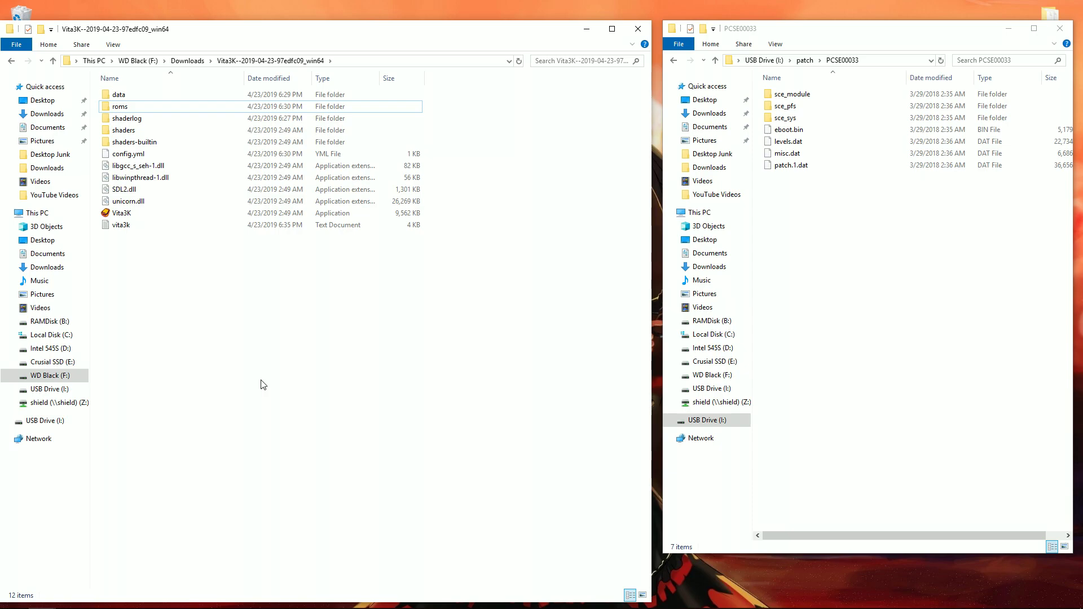
Select all files and folders inside the PCSE00033 patch folder.
{"action": "left_click", "coordinate": [780, 108]}
{"action": "key", "text": "ctrl+a"}
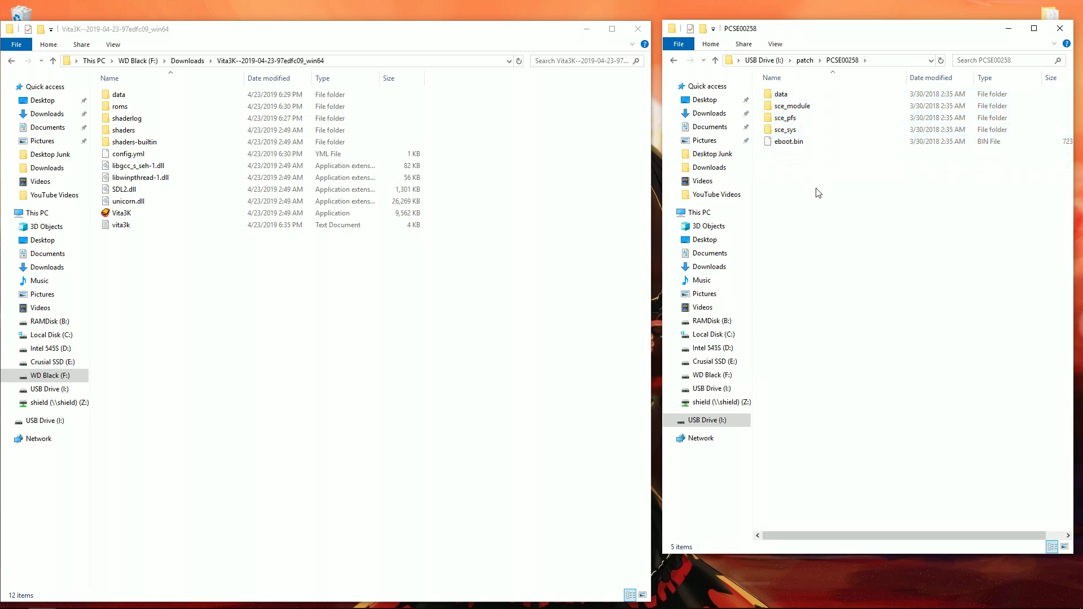
Pack all contents of the PCSE00258 folder into a ZIP archive named PCSE00258 and open that archive with the Vita3K application.
{"action": "left_click_drag", "start_coordinate": [814, 193], "coordinate": [769, 86]}
{"action": "right_click", "coordinate": [784, 108]}
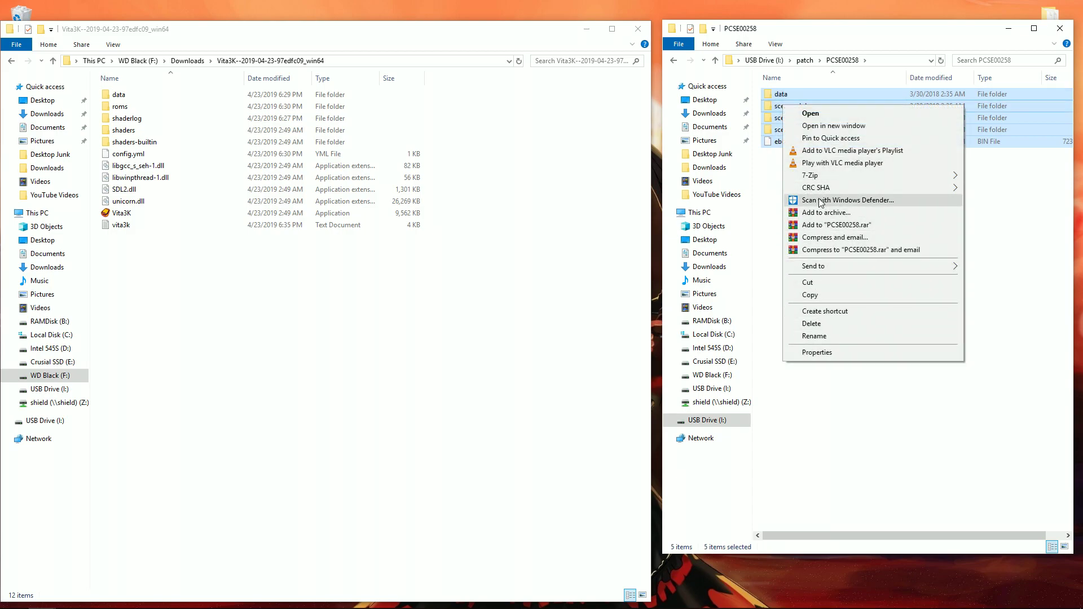
{"action": "left_click", "coordinate": [821, 216]}
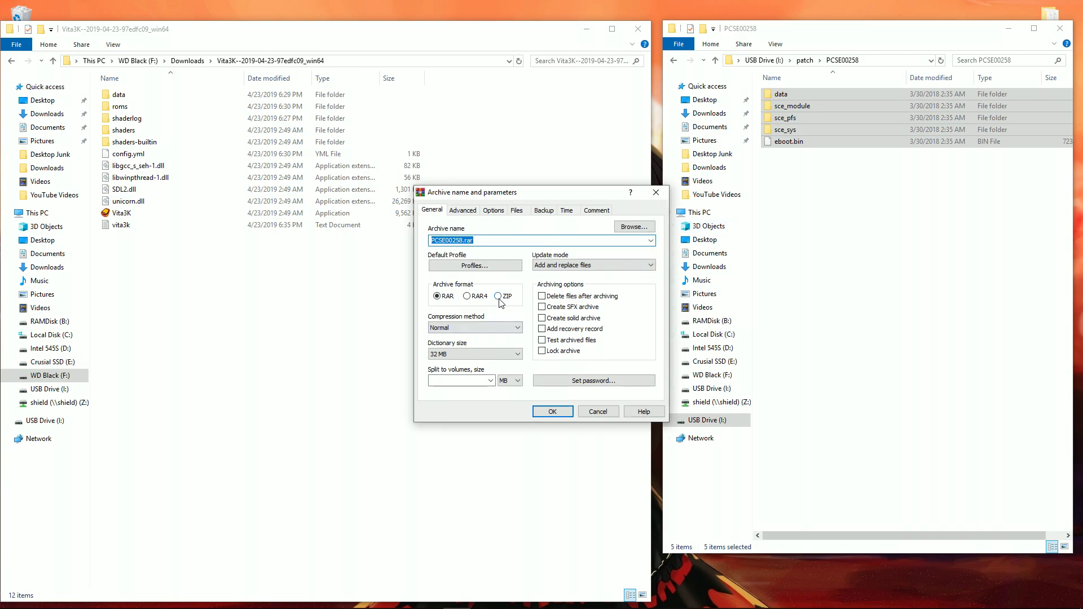
{"action": "left_click", "coordinate": [499, 297]}
{"action": "left_click", "coordinate": [552, 412]}
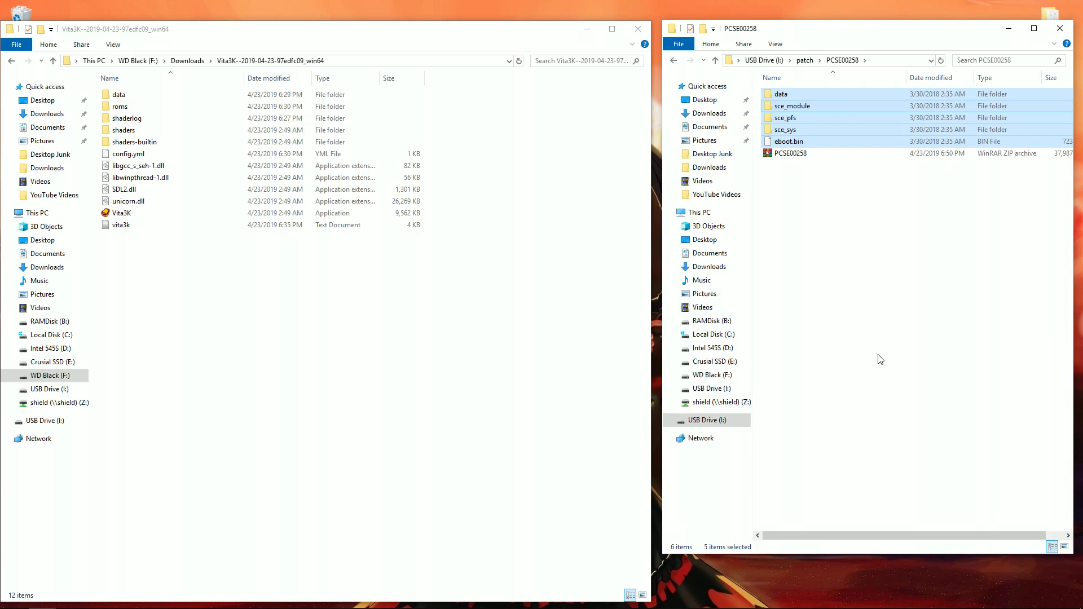
{"action": "left_click_drag", "start_coordinate": [793, 154], "coordinate": [126, 214]}
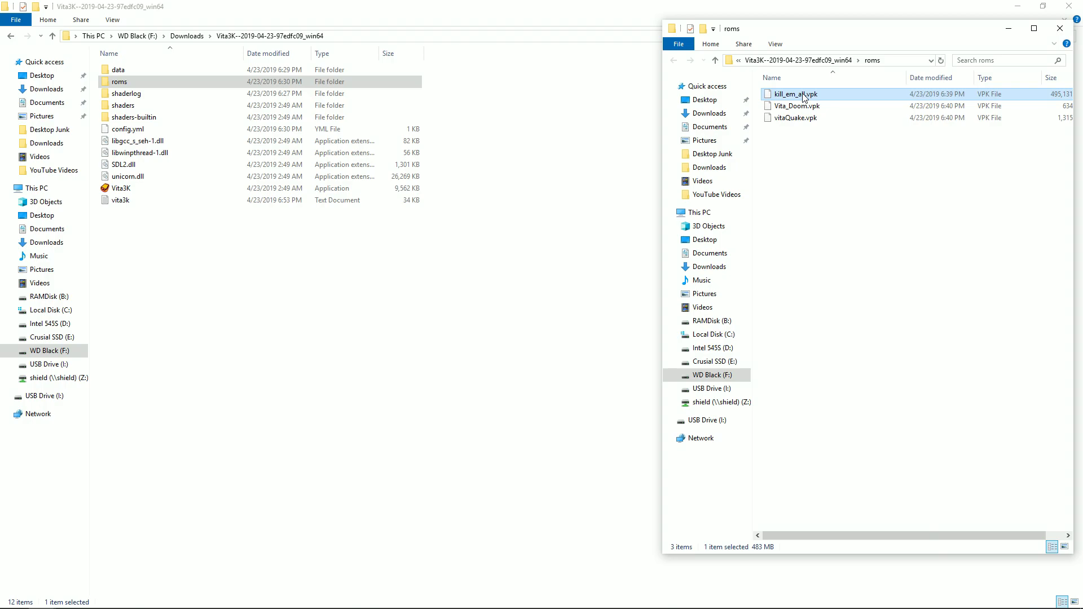
Launch Vita_Doom.vpk from the roms folder with the Vita3K application.
{"action": "left_click_drag", "start_coordinate": [812, 109], "coordinate": [124, 190]}
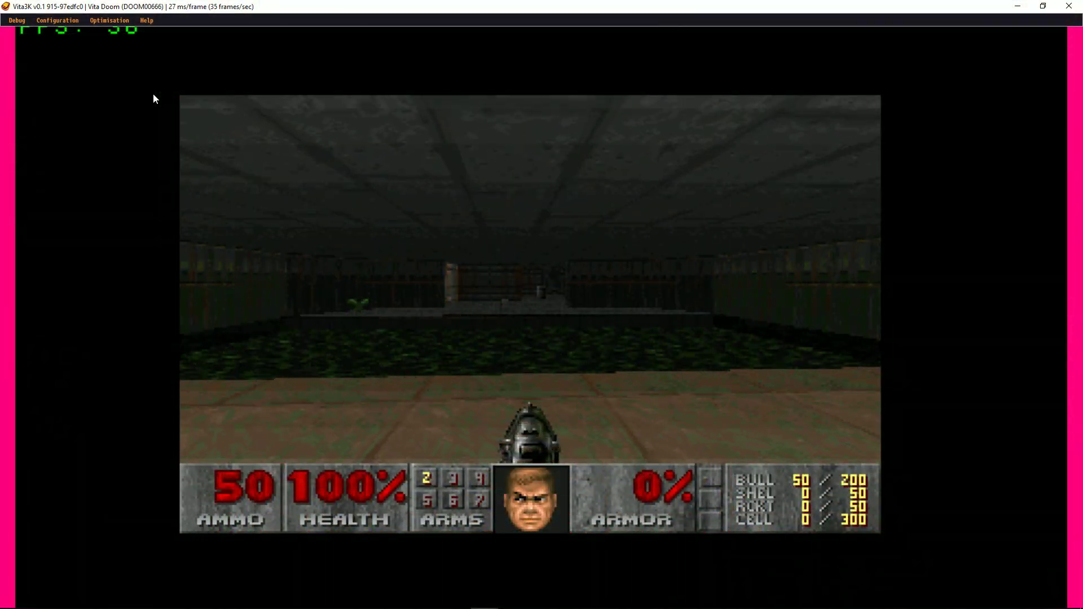
Start a new Doom game with the Knee-Deep in the Dead episode and choose a skill level.
{"action": "key", "text": "Left"}
{"action": "key", "text": "Up"}
{"action": "key", "text": "Return"}
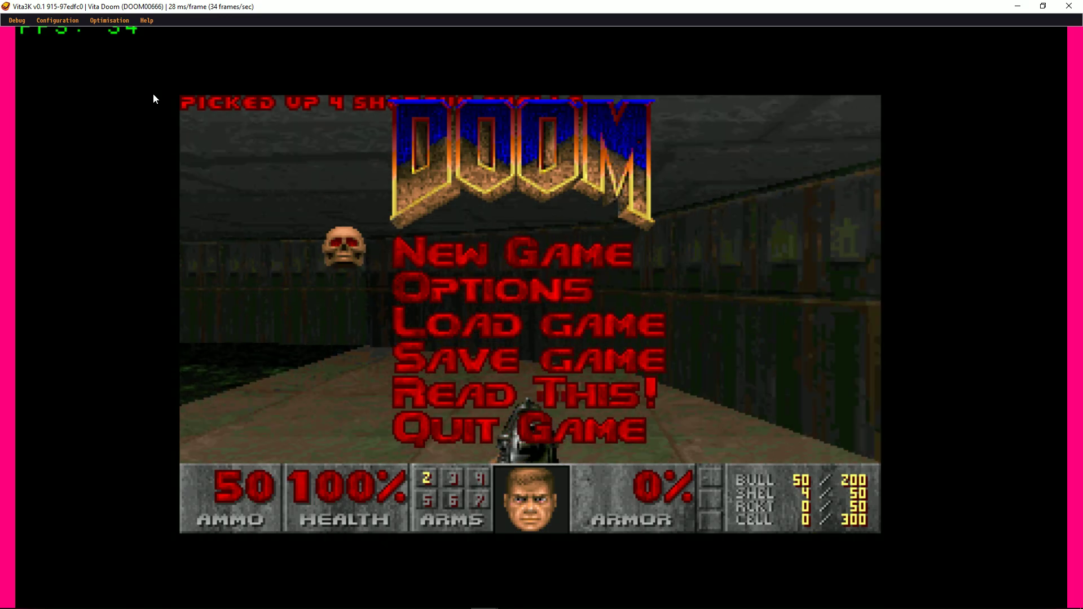
{"action": "key", "text": "x"}
{"action": "key", "text": "Up"}
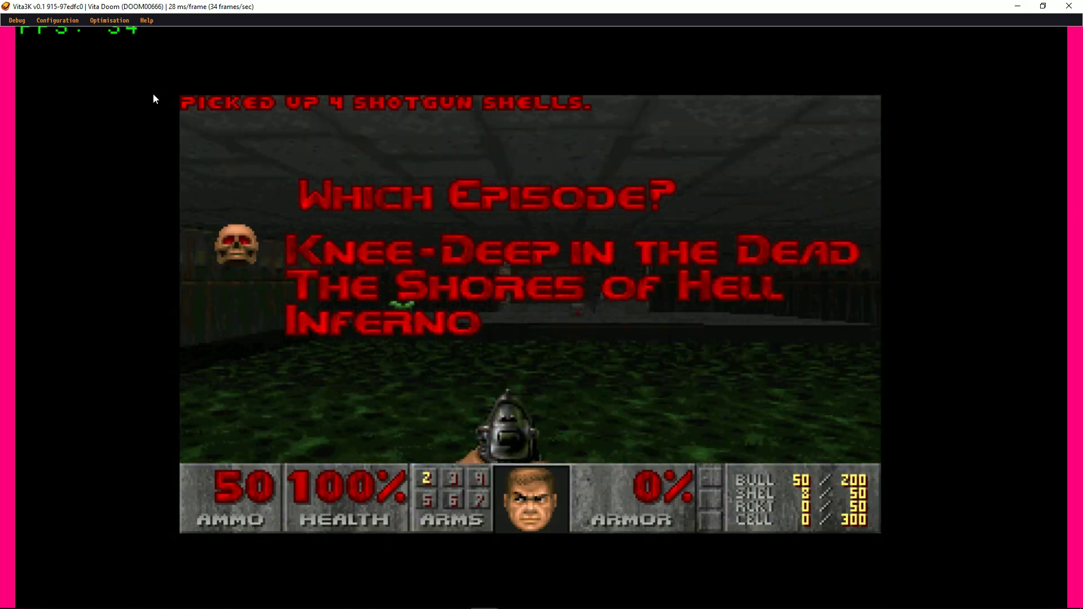
{"action": "key", "text": "Left"}
{"action": "key", "text": "x"}
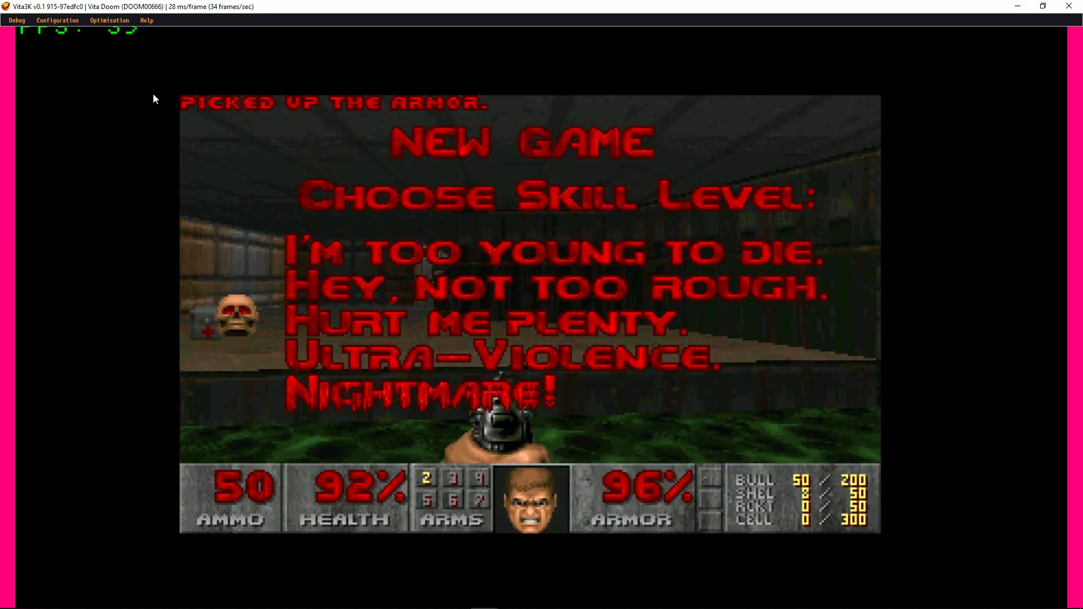
{"action": "key", "text": "Up"}
{"action": "key", "text": "x"}
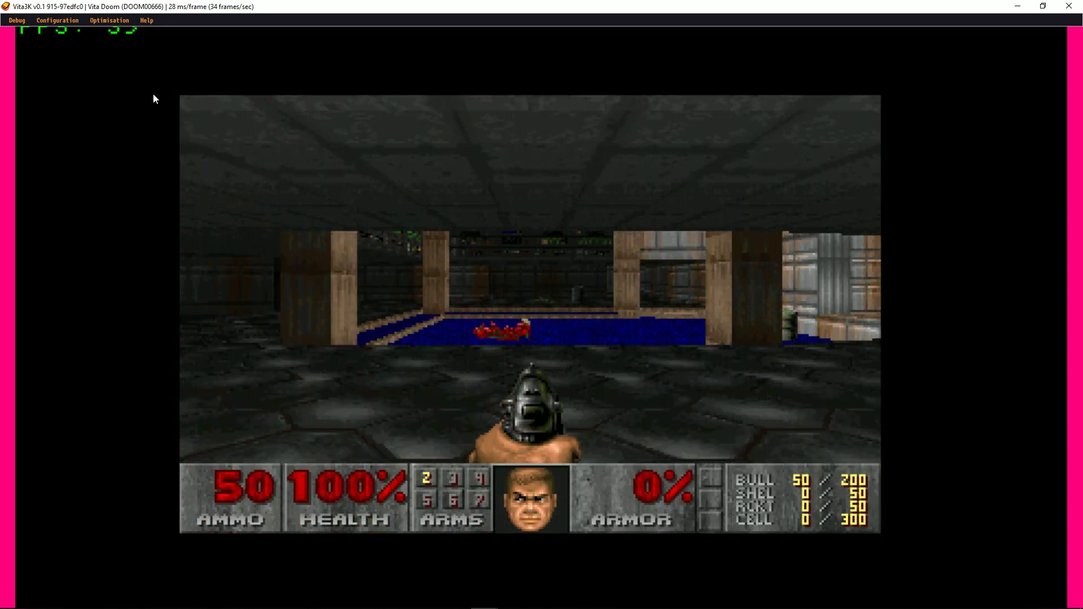
Fire one pistol shot and move around the starting room, turning in both directions to test the controls.
{"action": "key", "text": "Left"}
{"action": "key", "text": "e"}
{"action": "key", "text": "Up"}
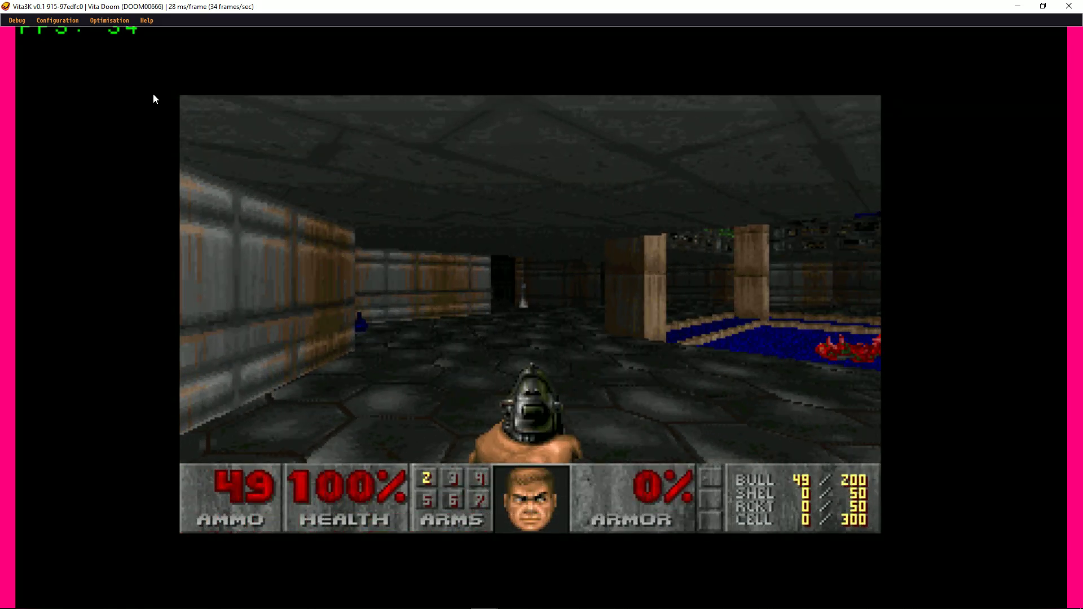
{"action": "key", "text": "Down"}
{"action": "key", "text": "Up"}
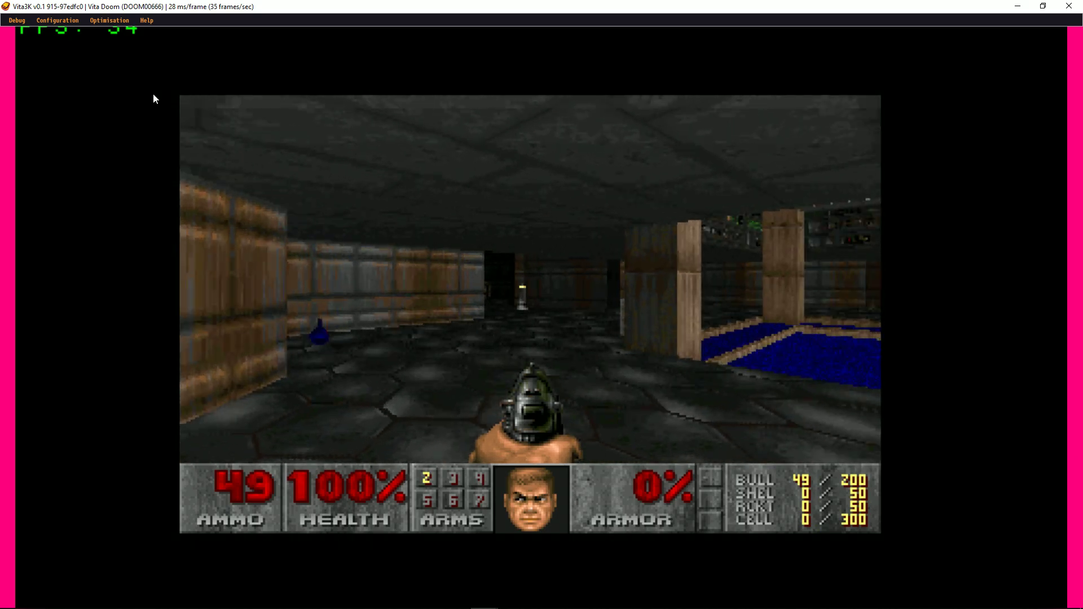
{"action": "key", "text": "Left"}
{"action": "key", "text": "Left"}
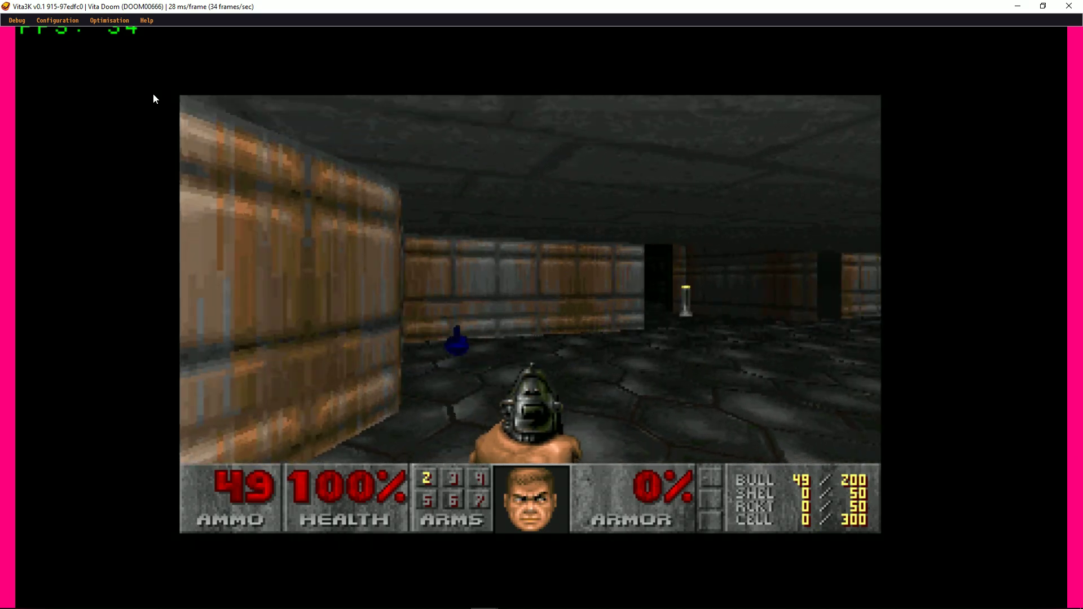
{"action": "key", "text": "Right"}
{"action": "key", "text": "Right"}
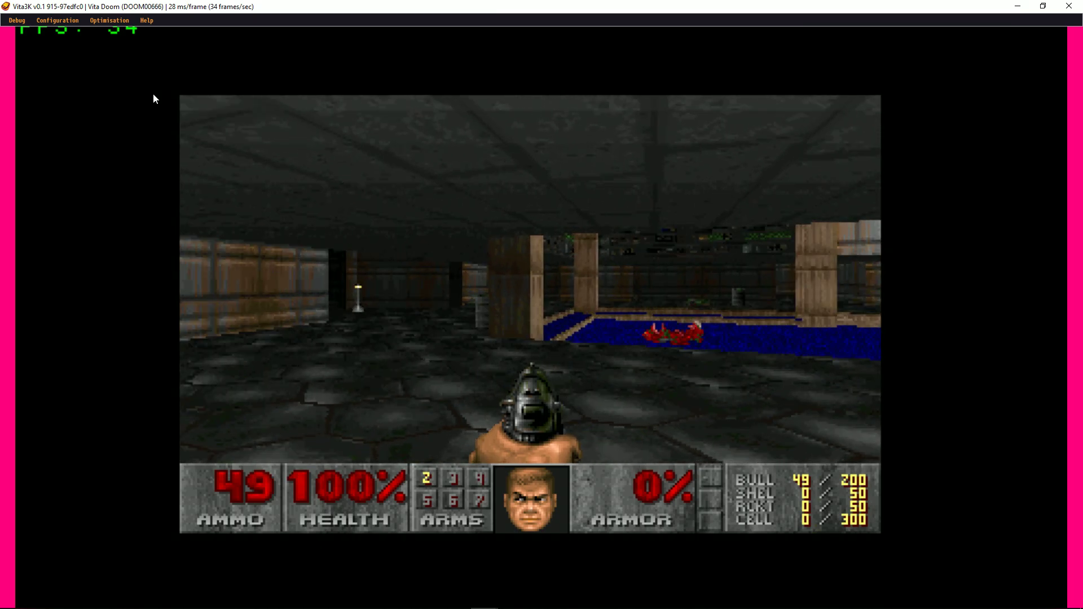
{"action": "key", "text": "Left"}
{"action": "key", "text": "Right"}
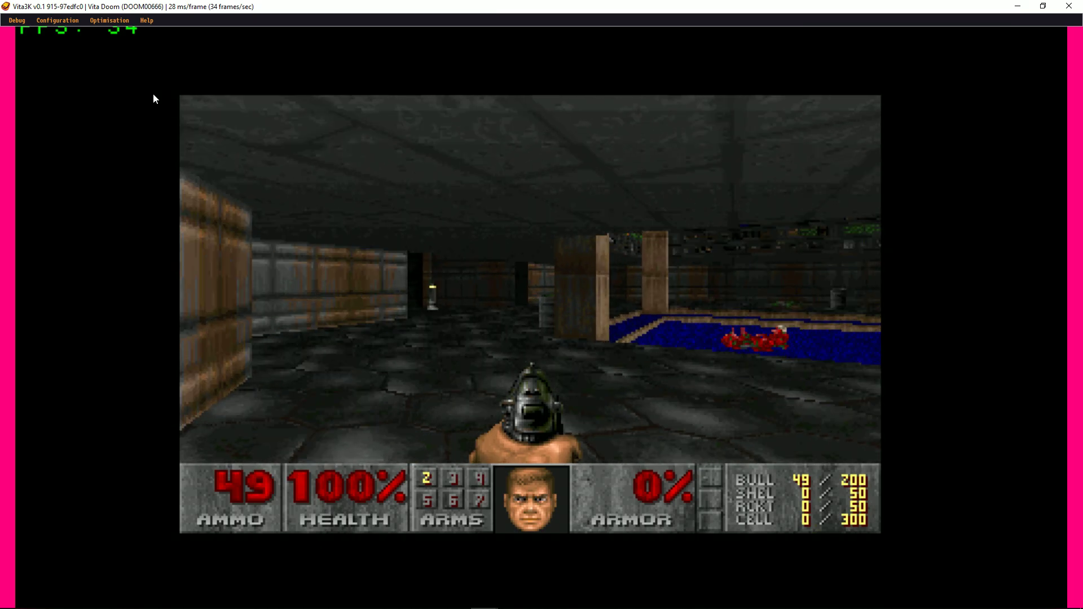
{"action": "key", "text": "Left"}
{"action": "key", "text": "Right"}
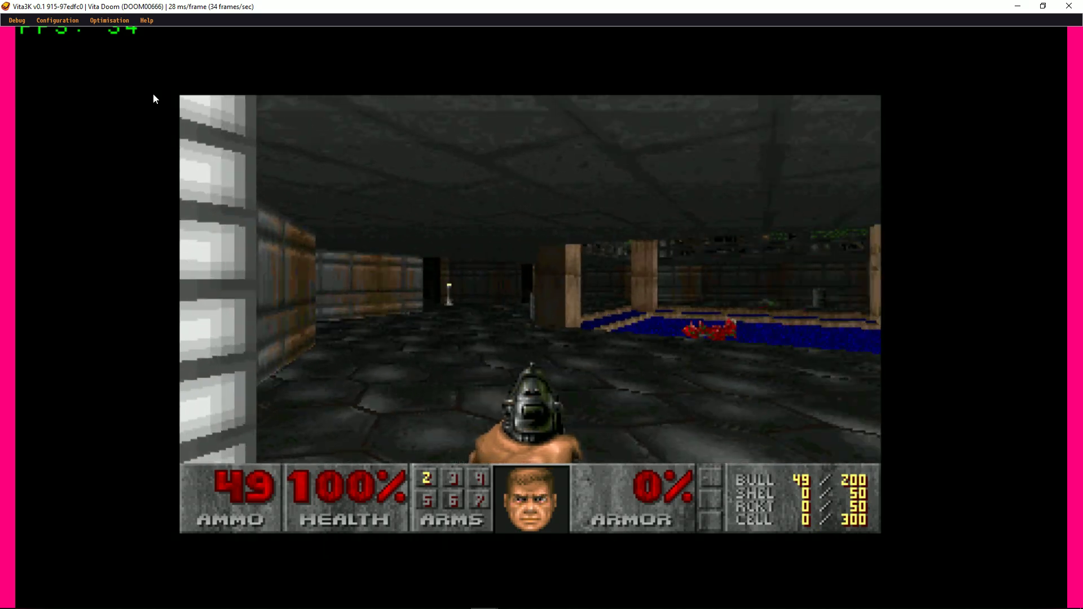
{"action": "key", "text": "Left"}
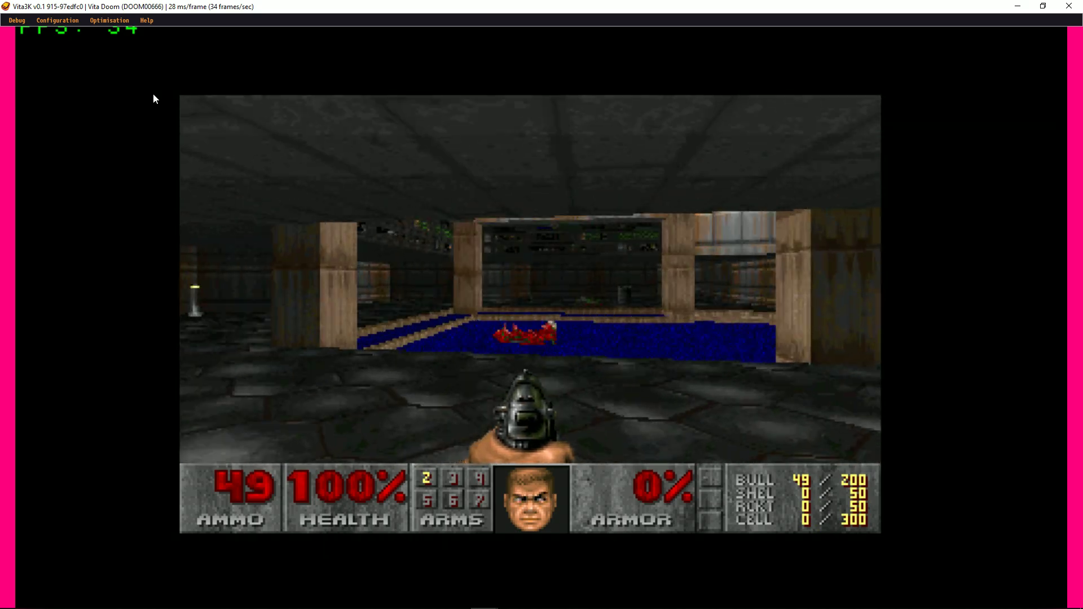
{"action": "key", "text": "Left"}
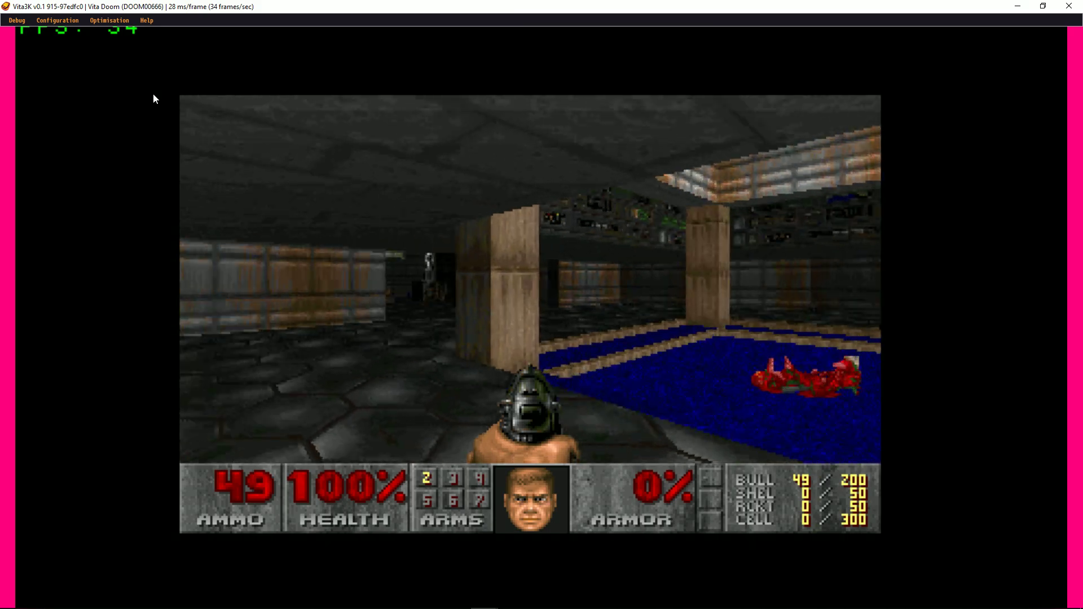
Leave the starting area and open the metal door with the yellow and black stripes.
{"action": "key", "text": "Up"}
{"action": "key", "text": "e"}
{"action": "key", "text": "Down"}
{"action": "key", "text": "e"}
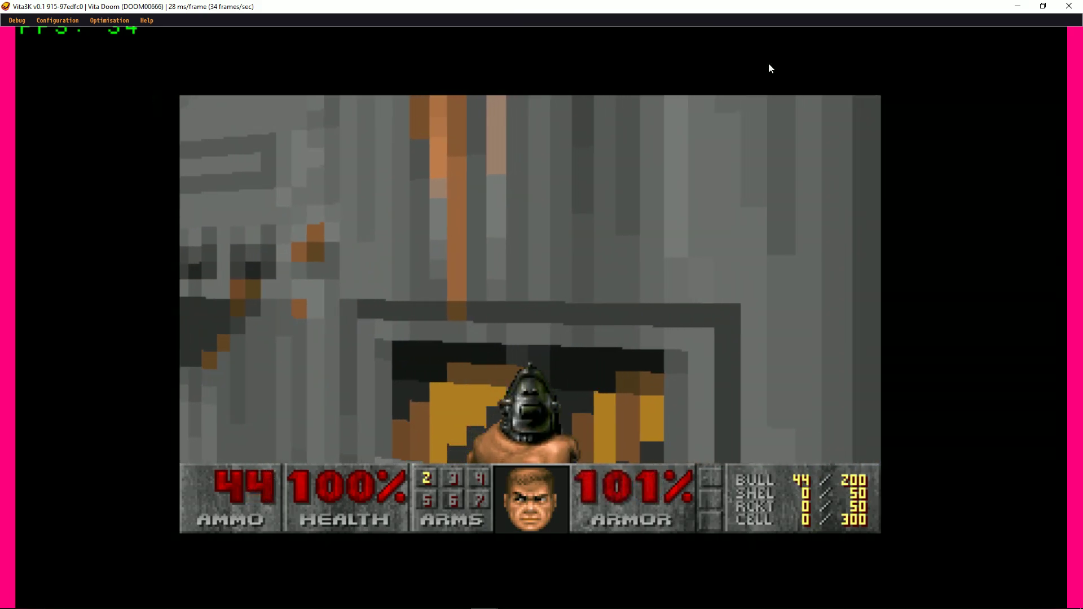
{"action": "key", "text": "Tab"}
{"action": "key", "text": "Tab"}
{"action": "key", "text": "Left"}
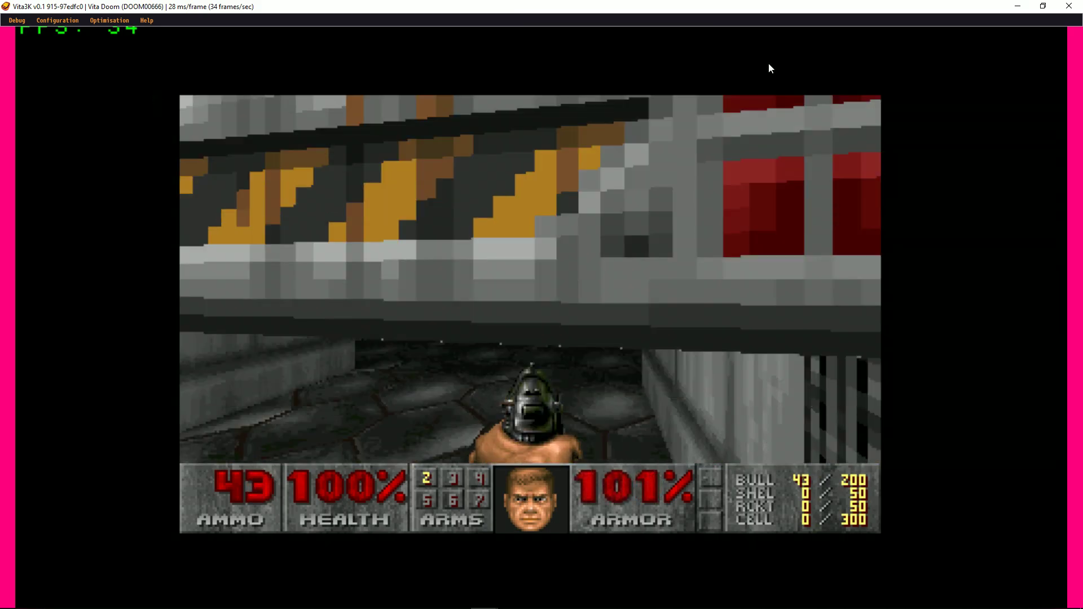
Advance through the doorway into the computer room and shoot the two soldiers in the blue-walled alcove.
{"action": "key", "text": "e"}
{"action": "key", "text": "Up"}
{"action": "key", "text": "e"}
{"action": "key", "text": "e"}
{"action": "key", "text": "e"}
{"action": "key", "text": "e"}
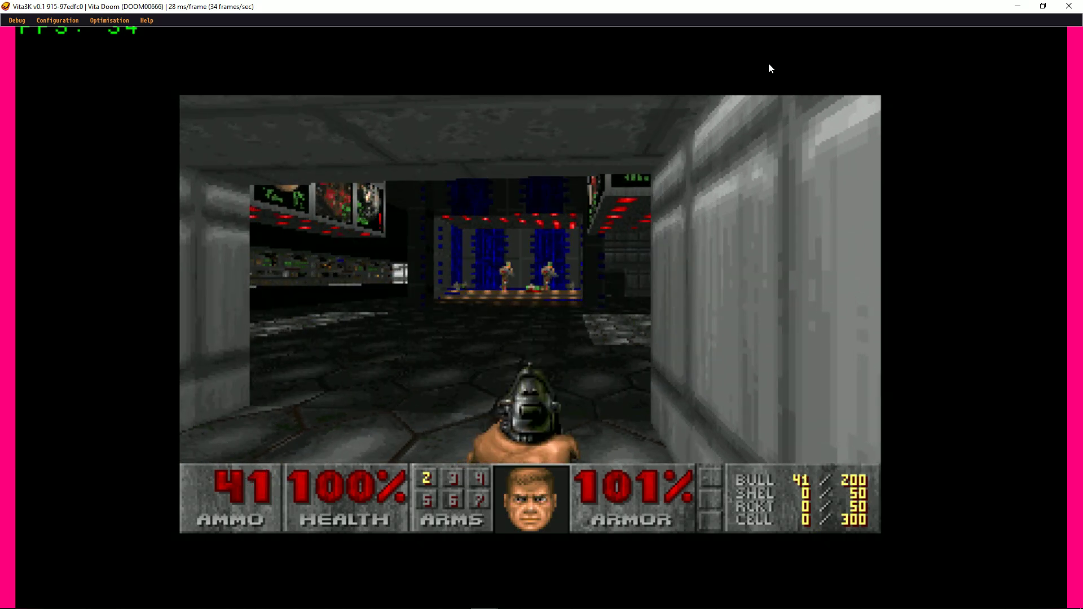
{"action": "key", "text": "Up"}
{"action": "key", "text": "e"}
{"action": "key", "text": "e"}
{"action": "key", "text": "e"}
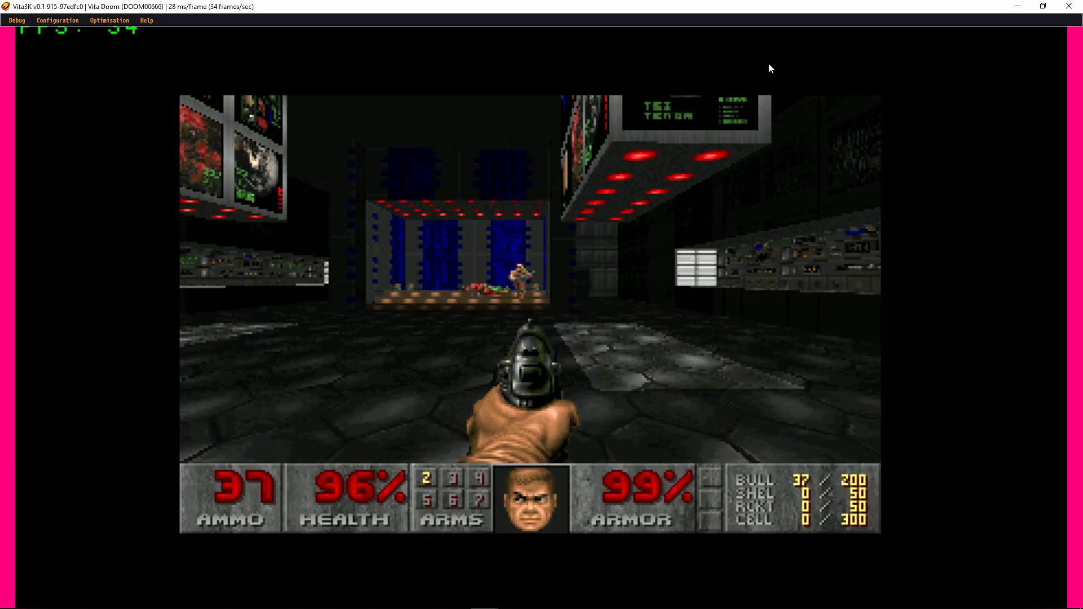
{"action": "key", "text": "Right"}
{"action": "key", "text": "Right"}
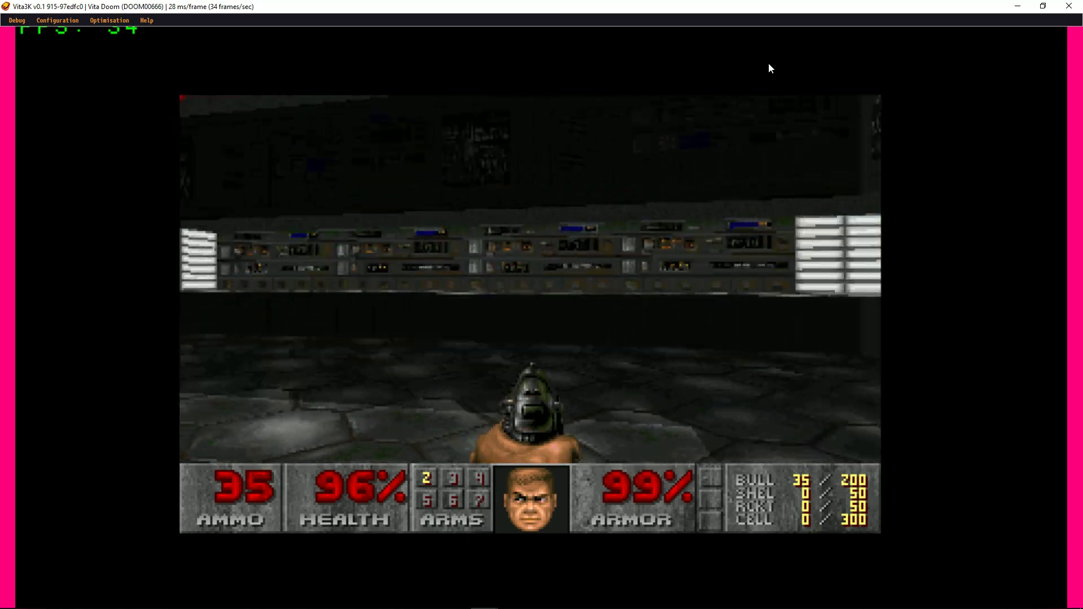
Enter the blue-walled alcove and collect the armor bonuses and the ammo clip.
{"action": "key", "text": "Right"}
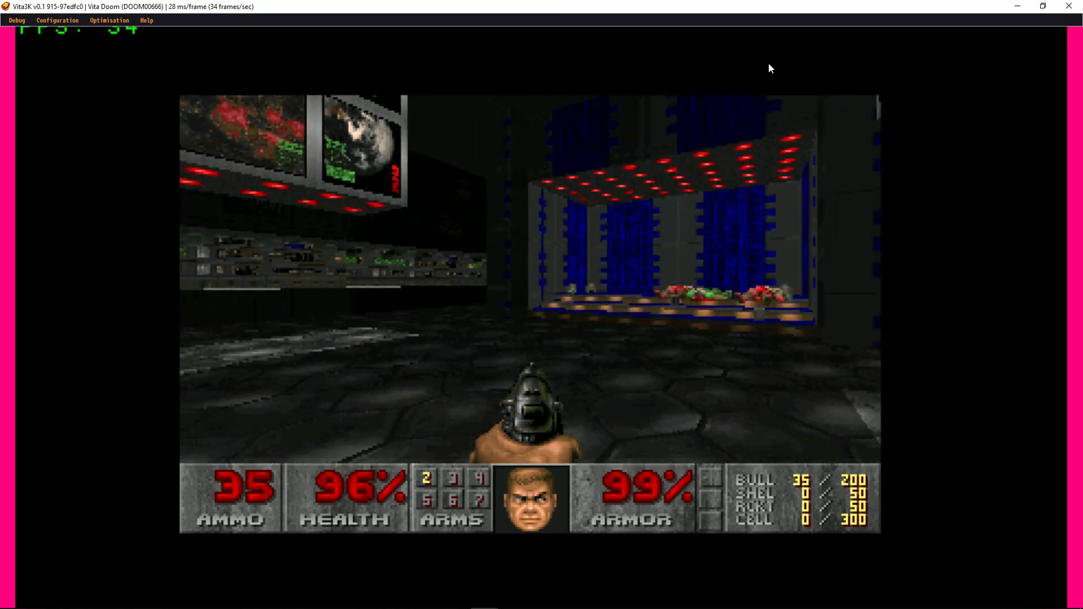
{"action": "key", "text": "Up"}
{"action": "key", "text": "Up"}
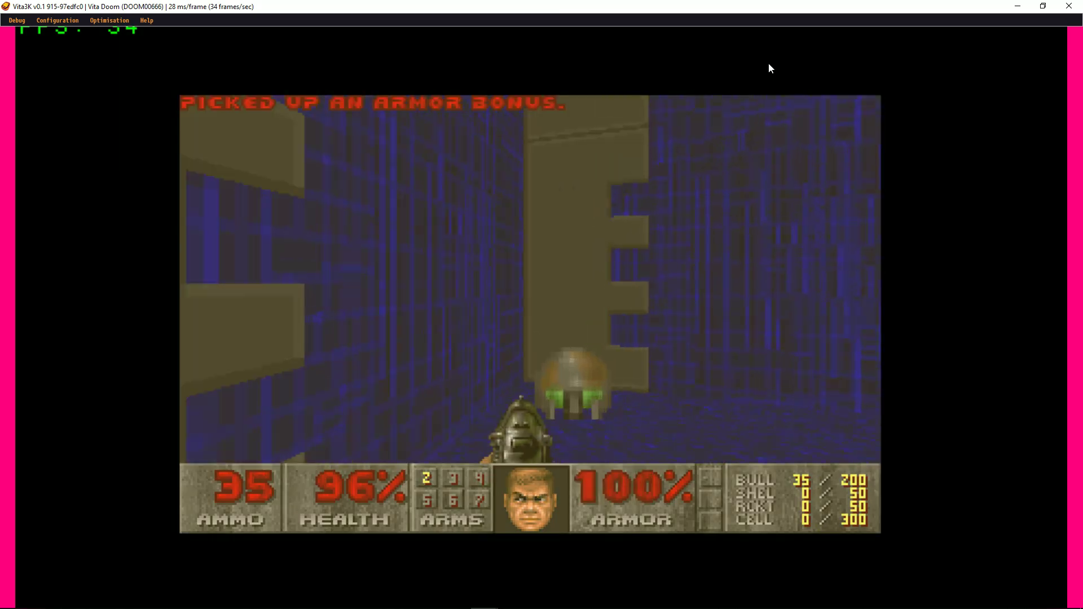
{"action": "key", "text": "Right"}
{"action": "key", "text": "Right"}
{"action": "key", "text": "Up"}
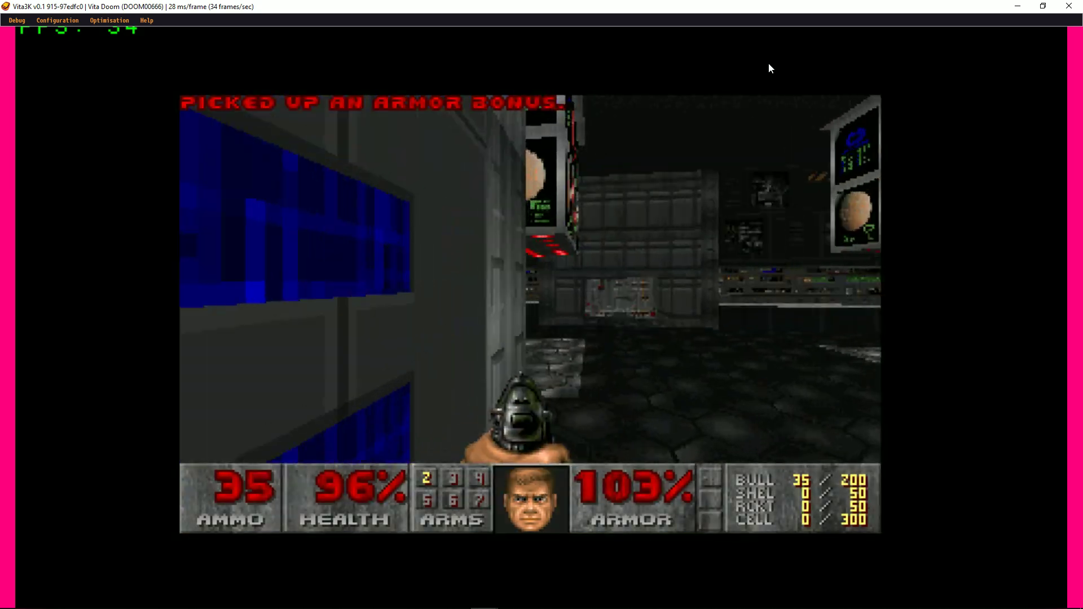
{"action": "key", "text": "Left"}
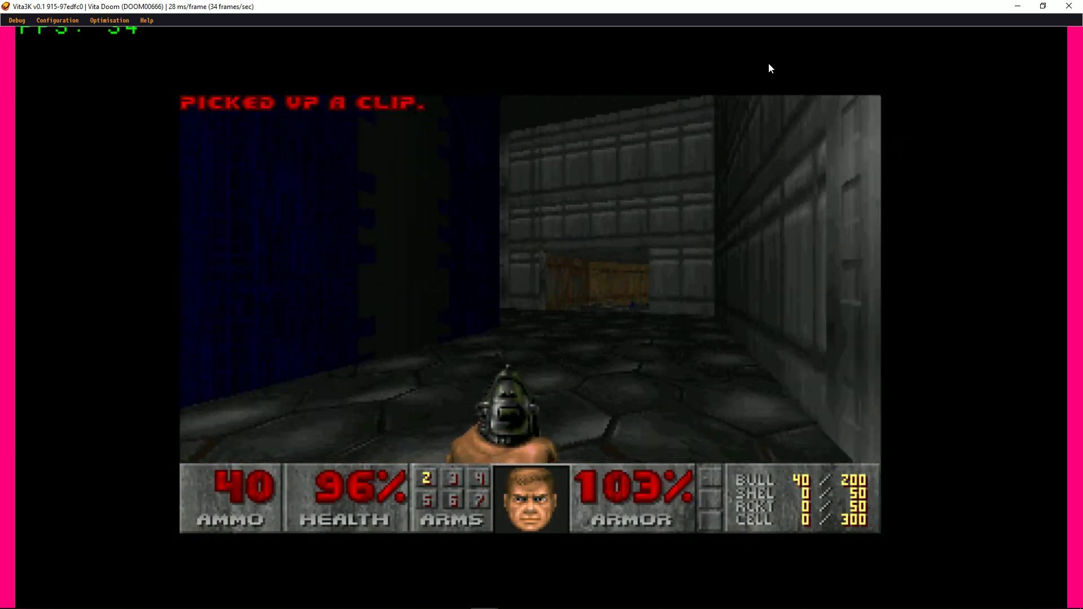
Go through the wooden passage, shoot the soldier there and move on to the green acid room.
{"action": "key", "text": "Up"}
{"action": "key", "text": "Up"}
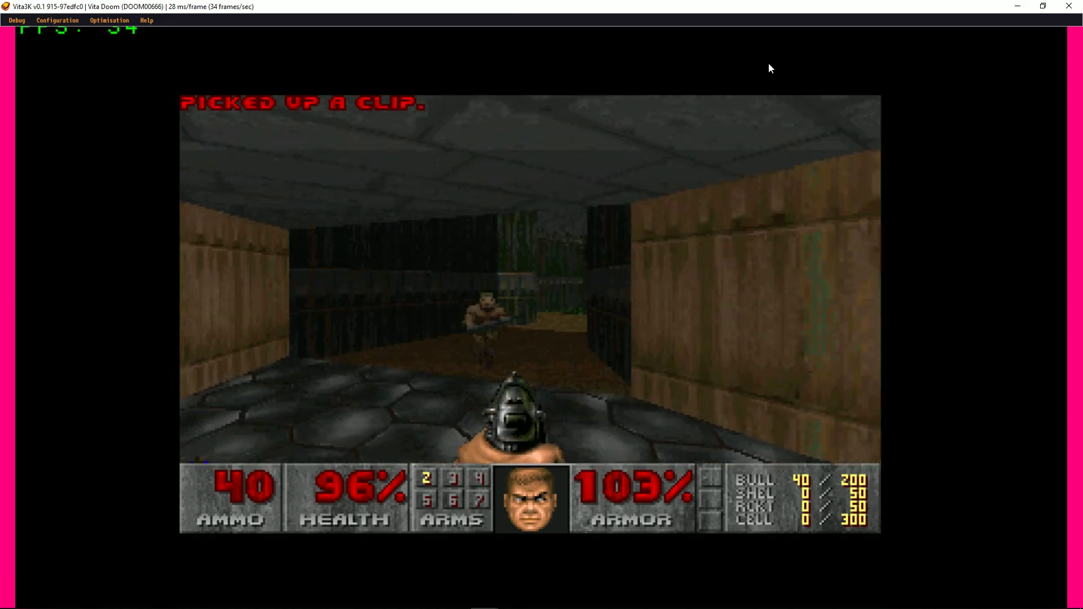
{"action": "key", "text": "e"}
{"action": "key", "text": "e"}
{"action": "key", "text": "e"}
{"action": "key", "text": "Up"}
{"action": "key", "text": "Right"}
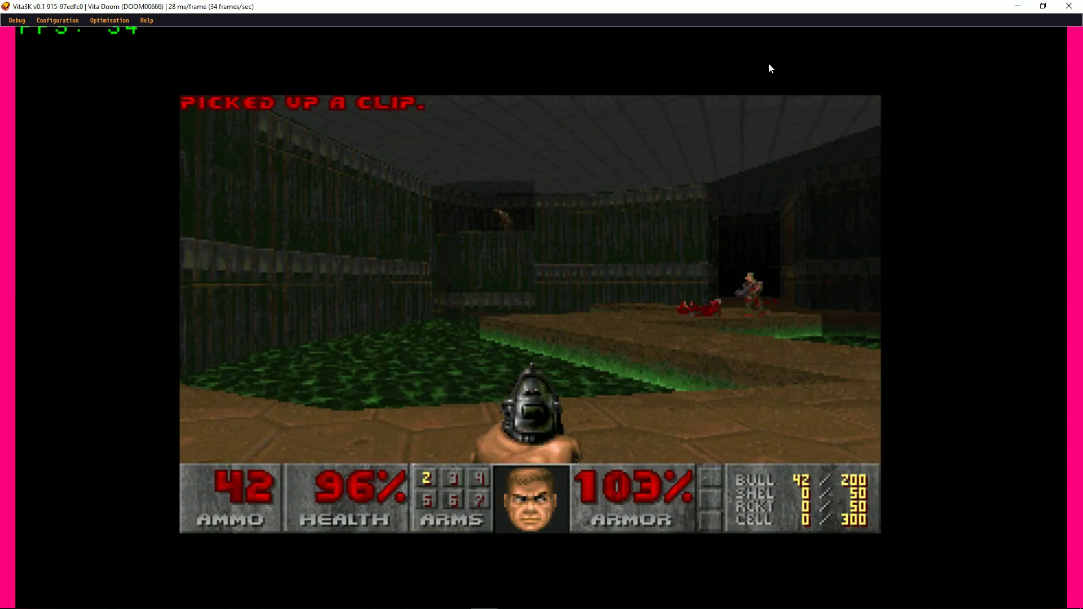
Shoot at the soldiers and the fireball-throwing enemy in the acid room, taking cover in the dark corridor.
{"action": "key", "text": "e"}
{"action": "key", "text": "e"}
{"action": "key", "text": "e"}
{"action": "key", "text": "e"}
{"action": "key", "text": "Left"}
{"action": "key", "text": "Left"}
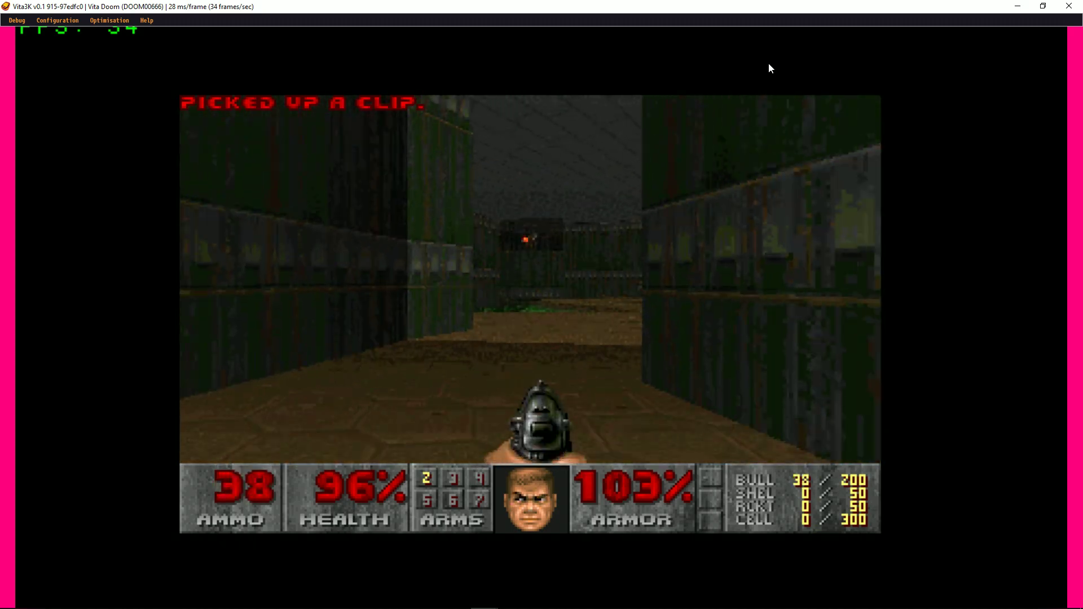
{"action": "key", "text": "e"}
{"action": "key", "text": "e"}
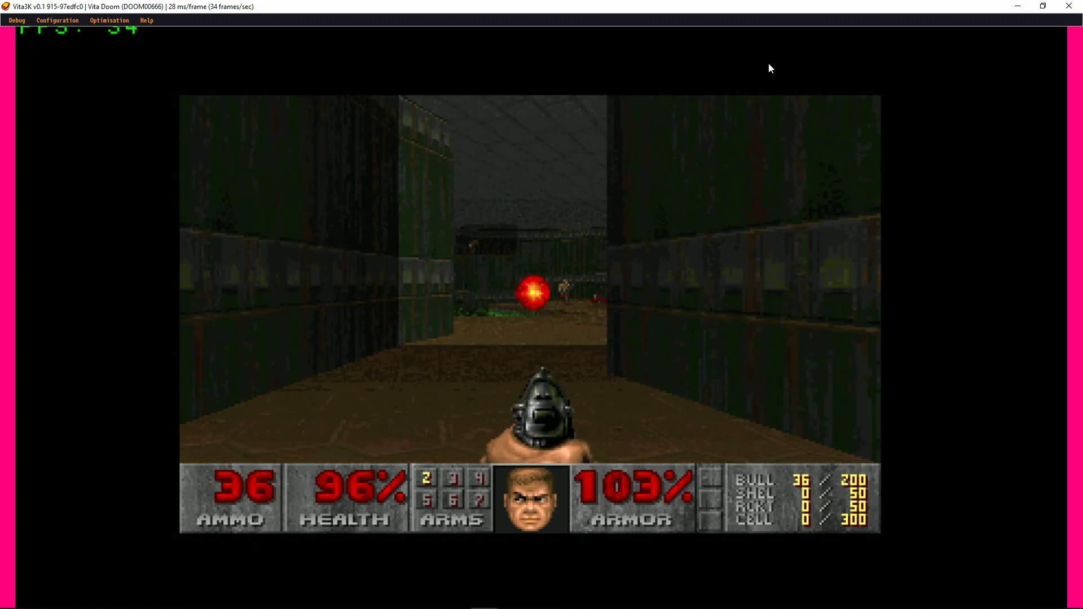
{"action": "key", "text": "Left"}
{"action": "key", "text": "e"}
{"action": "key", "text": "e"}
{"action": "key", "text": "e"}
{"action": "key", "text": "e"}
{"action": "key", "text": "Right"}
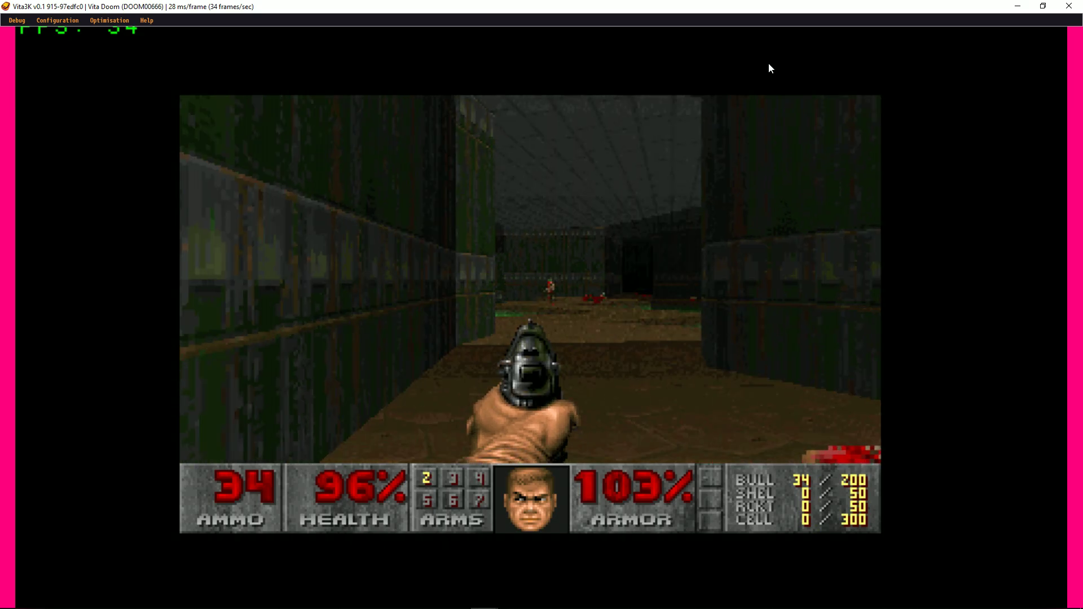
Advance out of the corridor into the acid room and shoot the soldier standing on the walkway.
{"action": "key", "text": "e"}
{"action": "key", "text": "e"}
{"action": "key", "text": "e"}
{"action": "key", "text": "e"}
{"action": "key", "text": "Up"}
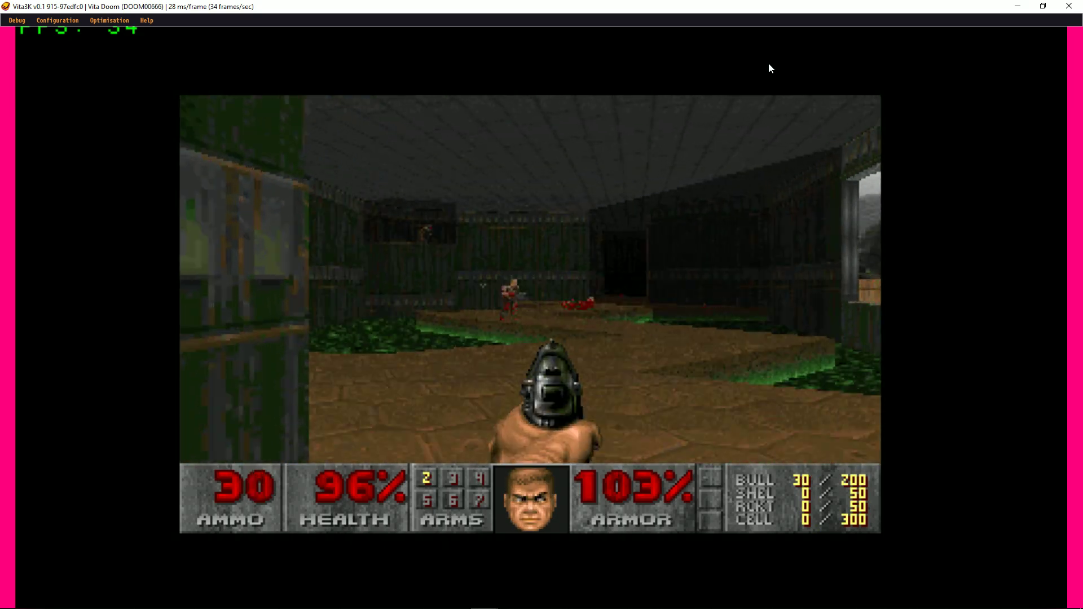
{"action": "key", "text": "e"}
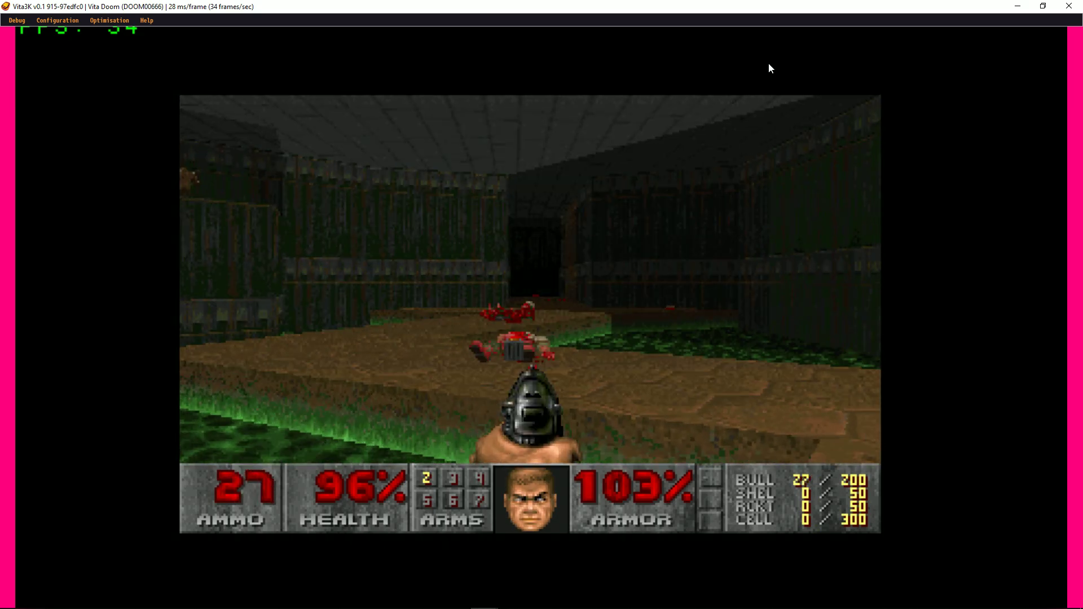
Turn to the enemy on the high ledge across the acid pool and shoot at it.
{"action": "key", "text": "Left"}
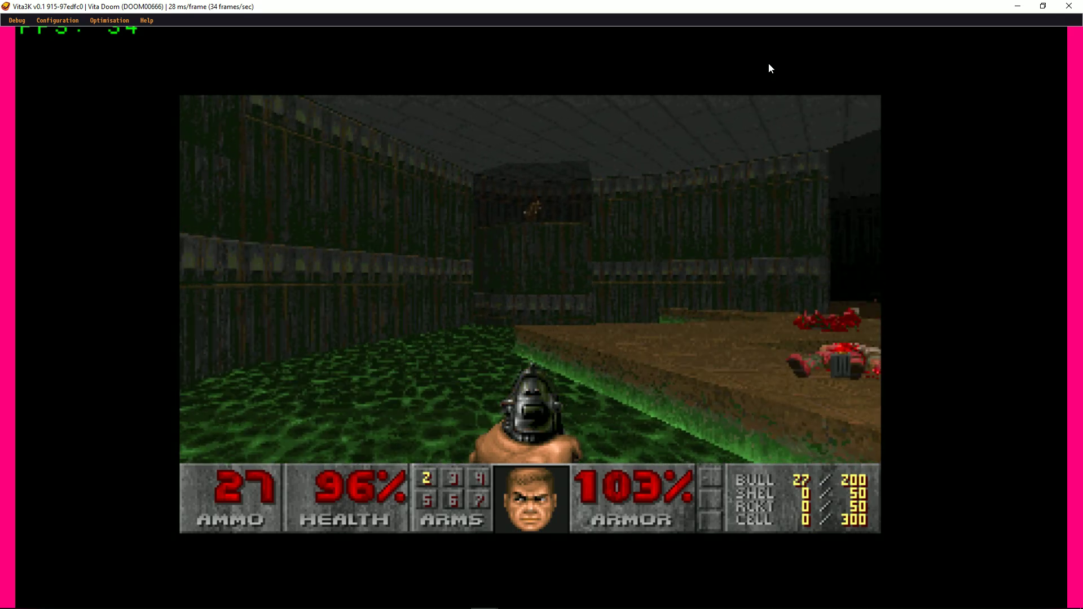
{"action": "key", "text": "e"}
{"action": "key", "text": "e"}
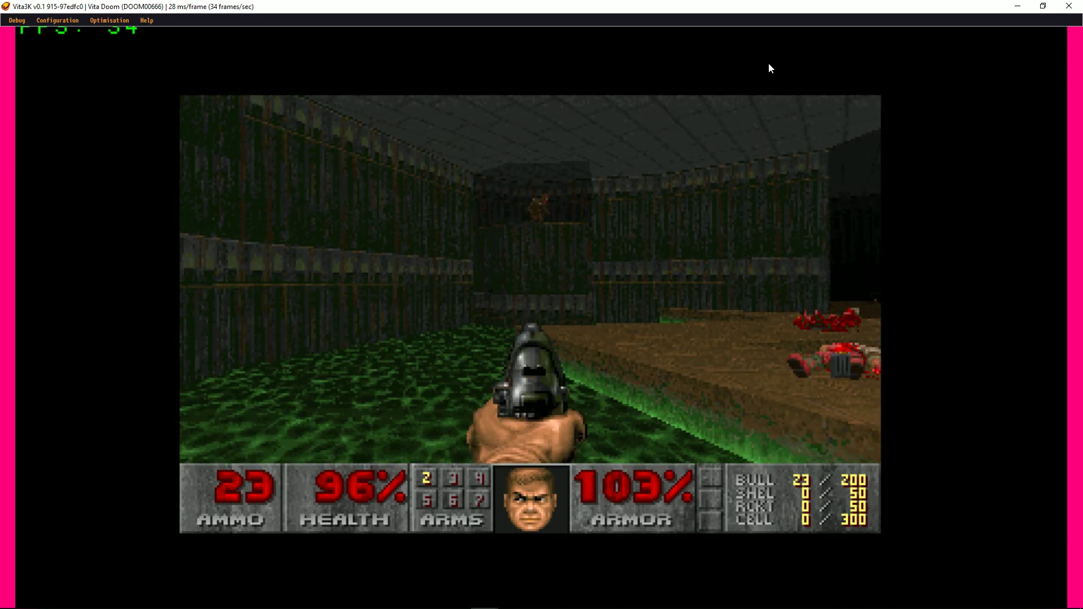
{"action": "key", "text": "e"}
{"action": "key", "text": "Right"}
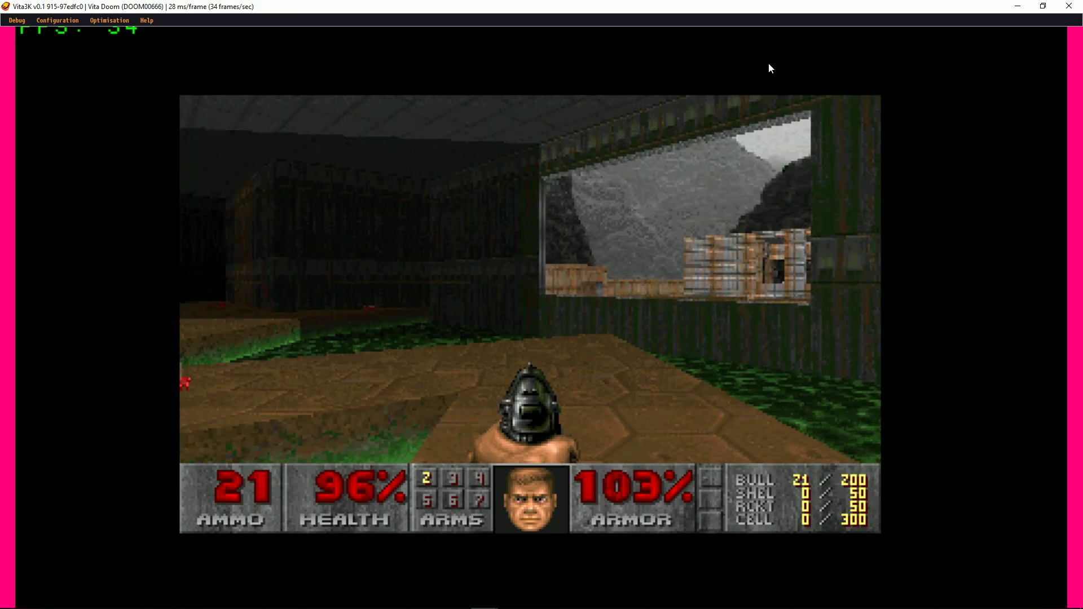
Follow the walkway across the acid room and pick up the shotgun shells at its far side.
{"action": "key", "text": "Left"}
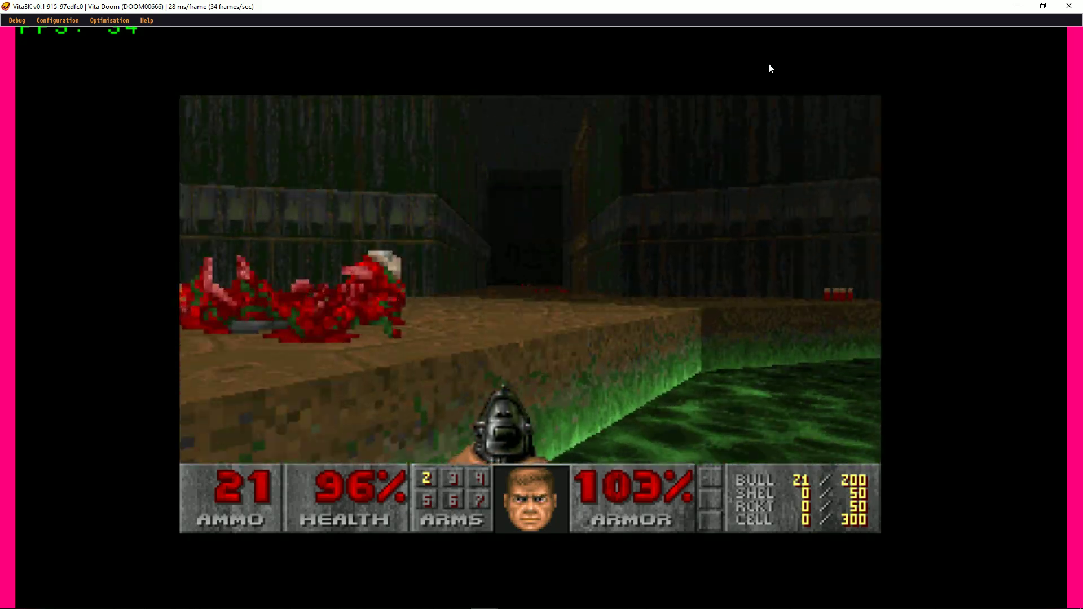
{"action": "key", "text": "Up"}
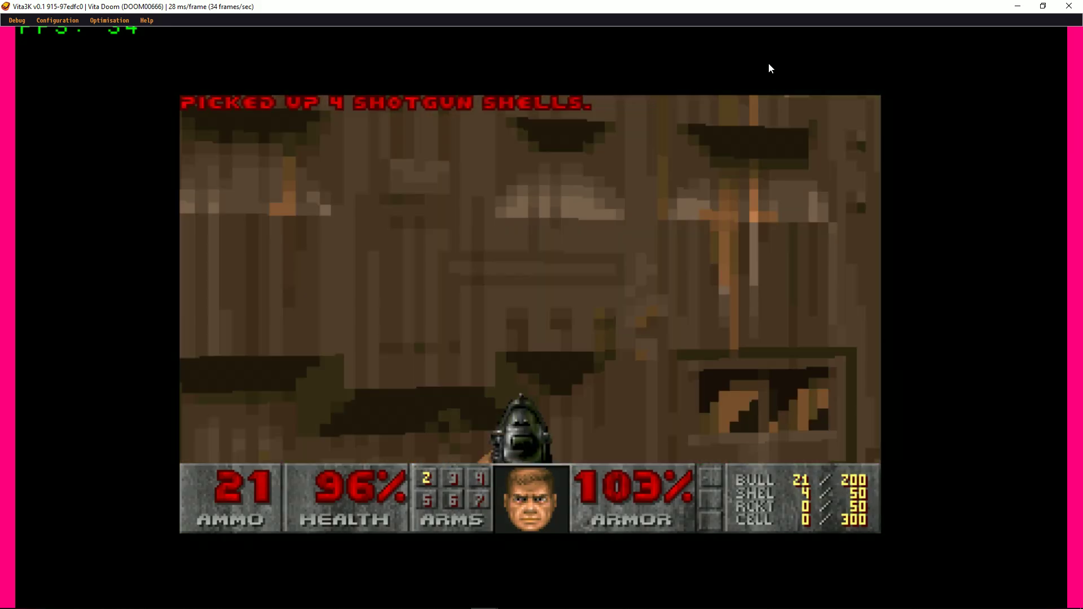
{"action": "key", "text": "Left"}
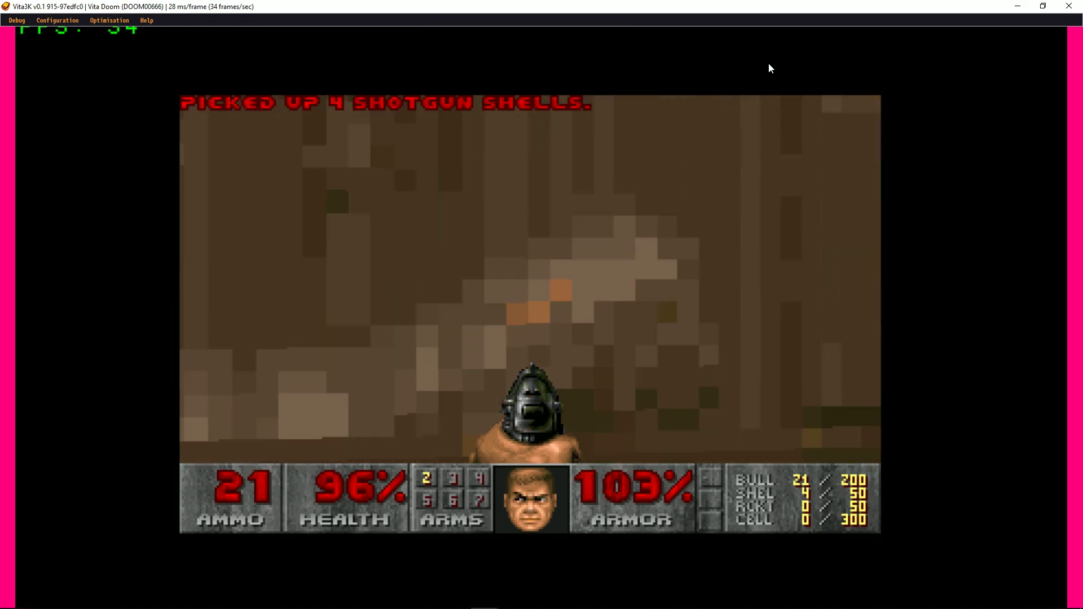
Advance to the dark room with the lamp columns and shoot at the fireball-throwing enemy near the candelabras.
{"action": "key", "text": "Up"}
{"action": "key", "text": "e"}
{"action": "key", "text": "e"}
{"action": "key", "text": "e"}
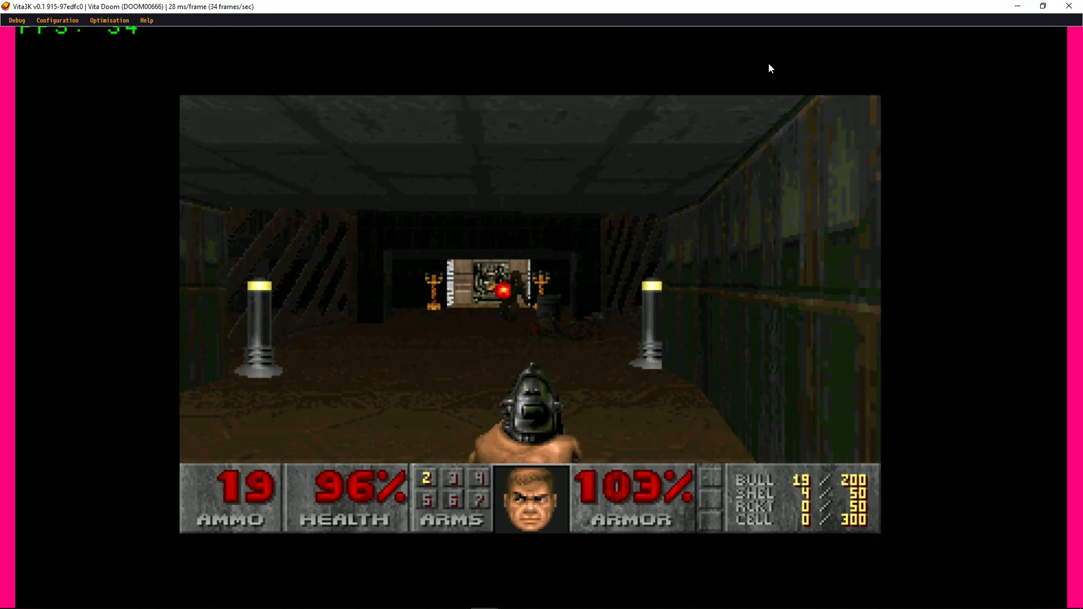
{"action": "key", "text": "e"}
{"action": "key", "text": "e"}
{"action": "key", "text": "e"}
{"action": "key", "text": "e"}
{"action": "key", "text": "e"}
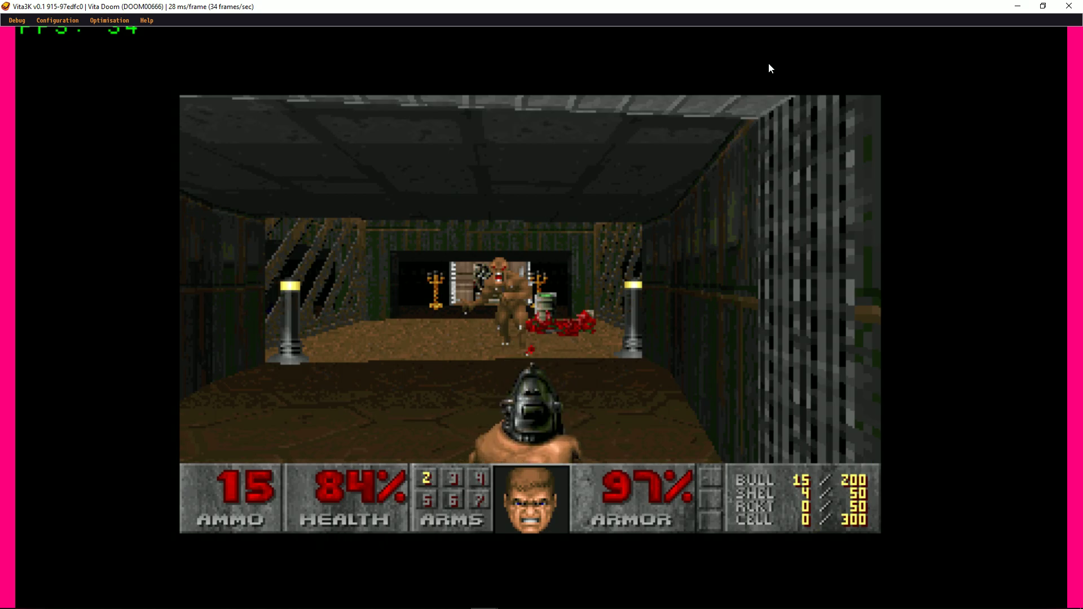
Take cover behind the brown wall, turn back and shoot the enemy approaching between the lamp columns.
{"action": "key", "text": "Left"}
{"action": "key", "text": "e"}
{"action": "key", "text": "e"}
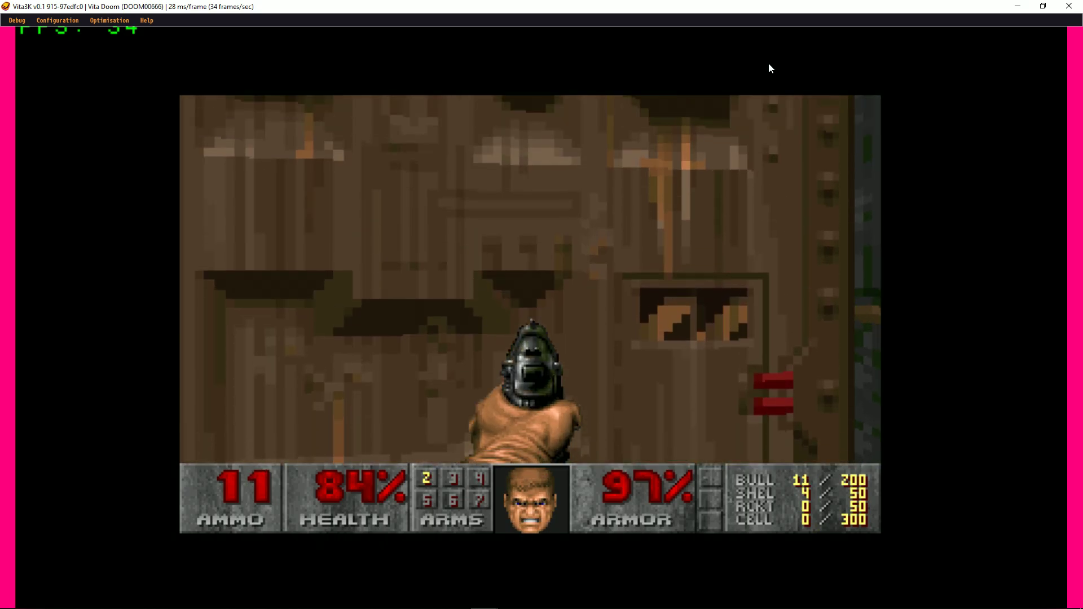
{"action": "key", "text": "Right"}
{"action": "key", "text": "e"}
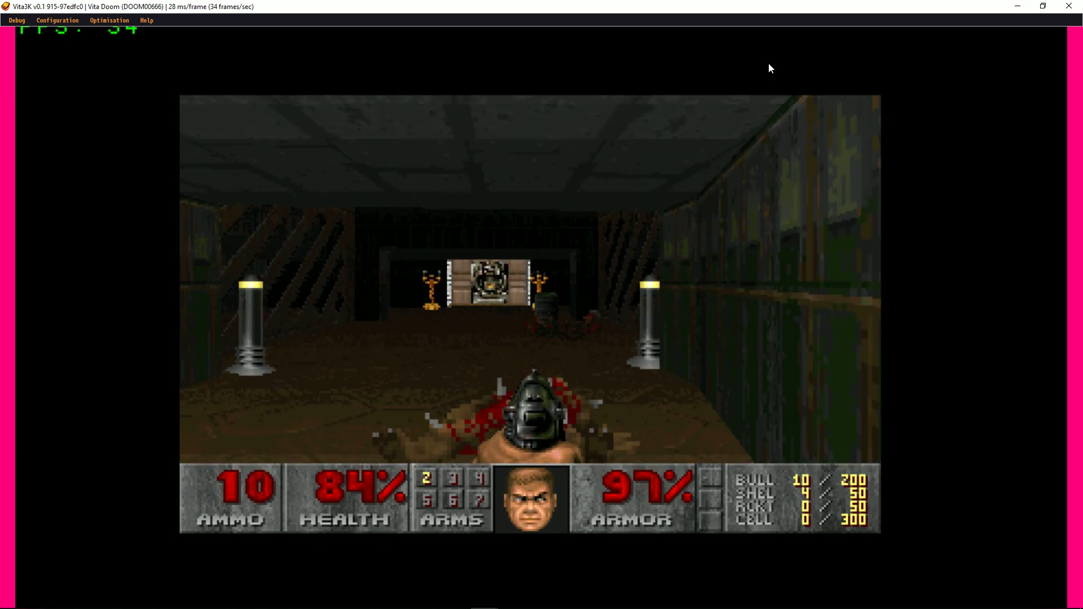
Fire further shots down the dark room and advance to the metal door between the two candelabras.
{"action": "key", "text": "e"}
{"action": "key", "text": "e"}
{"action": "key", "text": "e"}
{"action": "key", "text": "Up"}
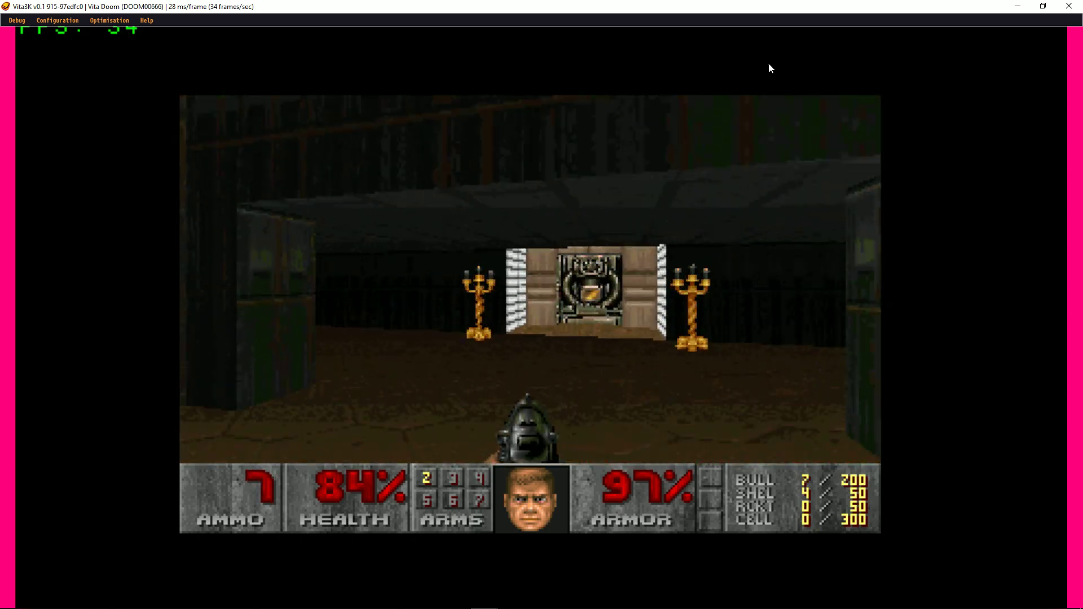
{"action": "key", "text": "Up"}
{"action": "key", "text": "Left"}
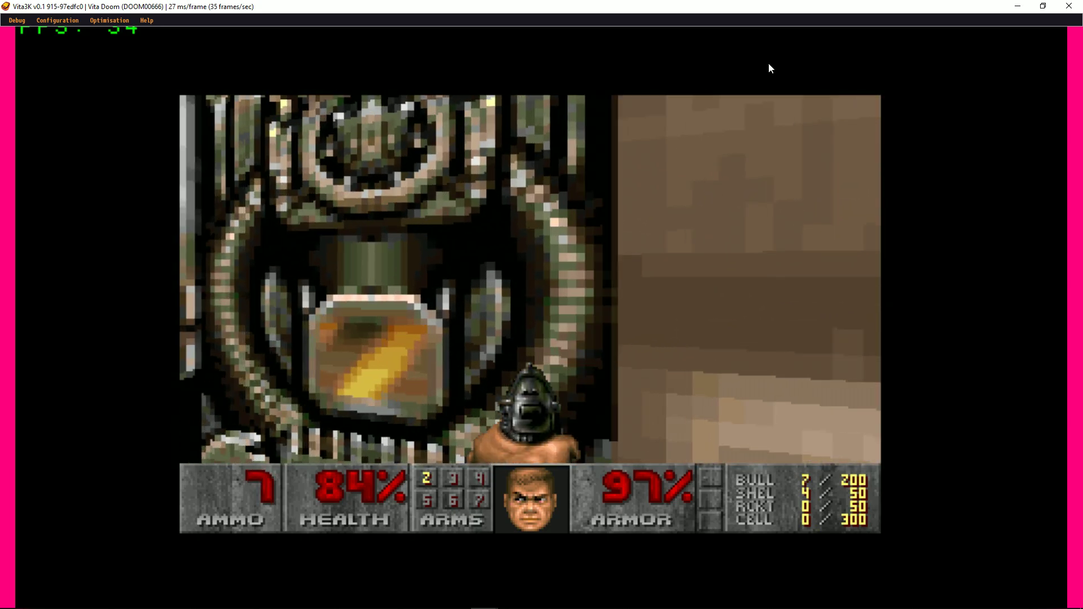
Line up with the recessed metal door and go through it into the exit room.
{"action": "key", "text": "Right"}
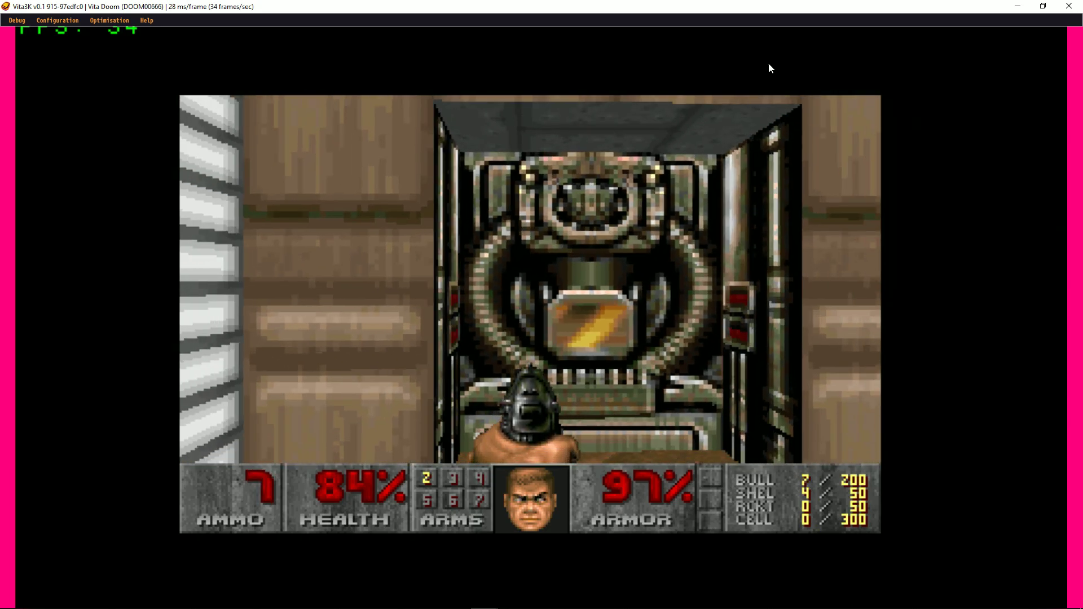
{"action": "key", "text": "Up"}
{"action": "key", "text": "Up"}
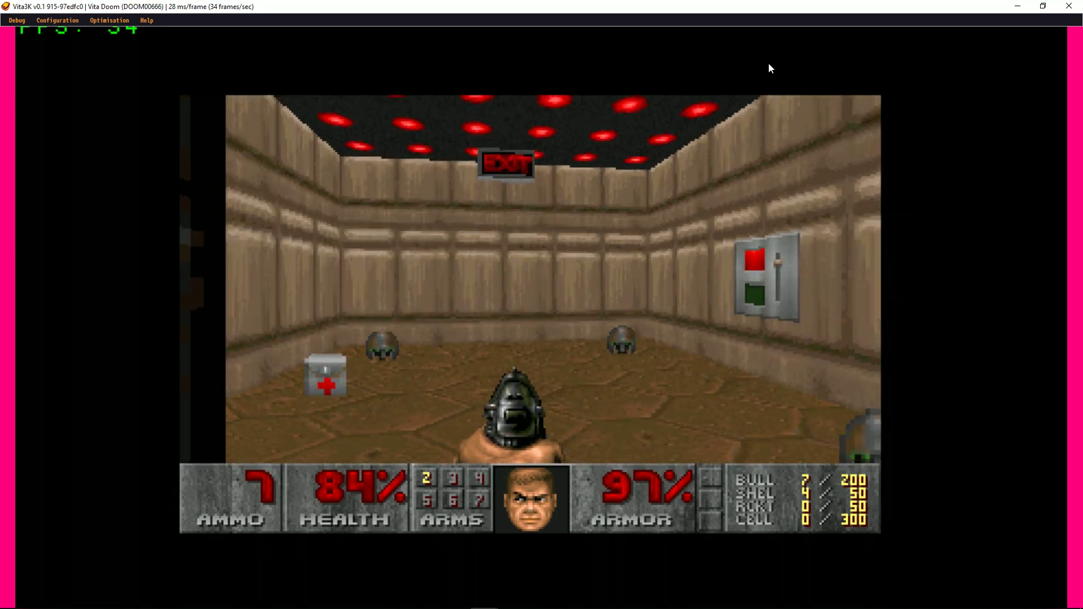
Cross the exit room and operate the wall switch to finish the Hangar level.
{"action": "key", "text": "Left"}
{"action": "key", "text": "Up"}
{"action": "key", "text": "x"}
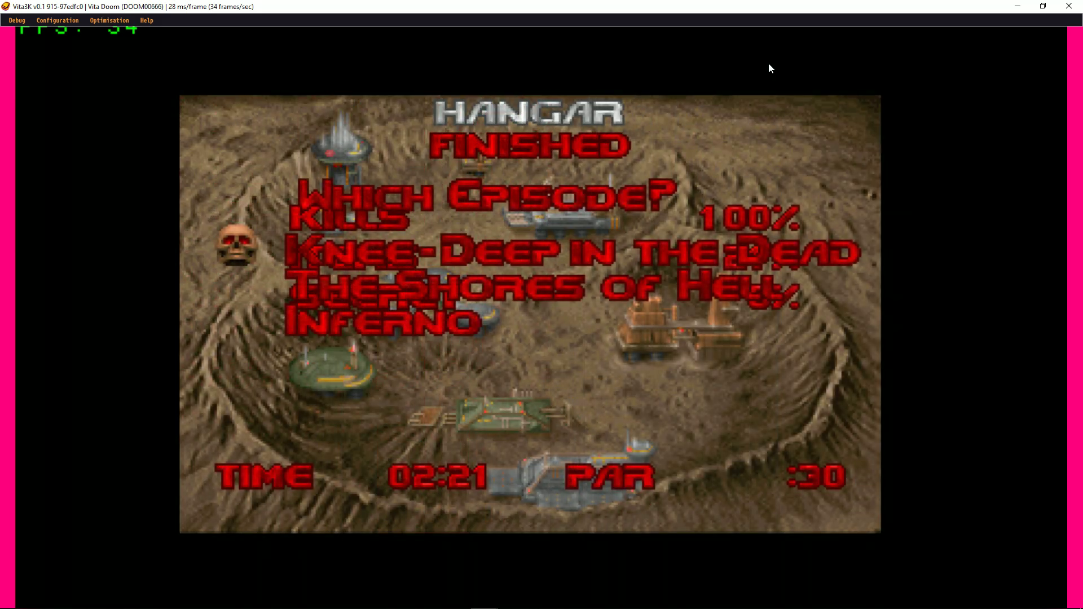